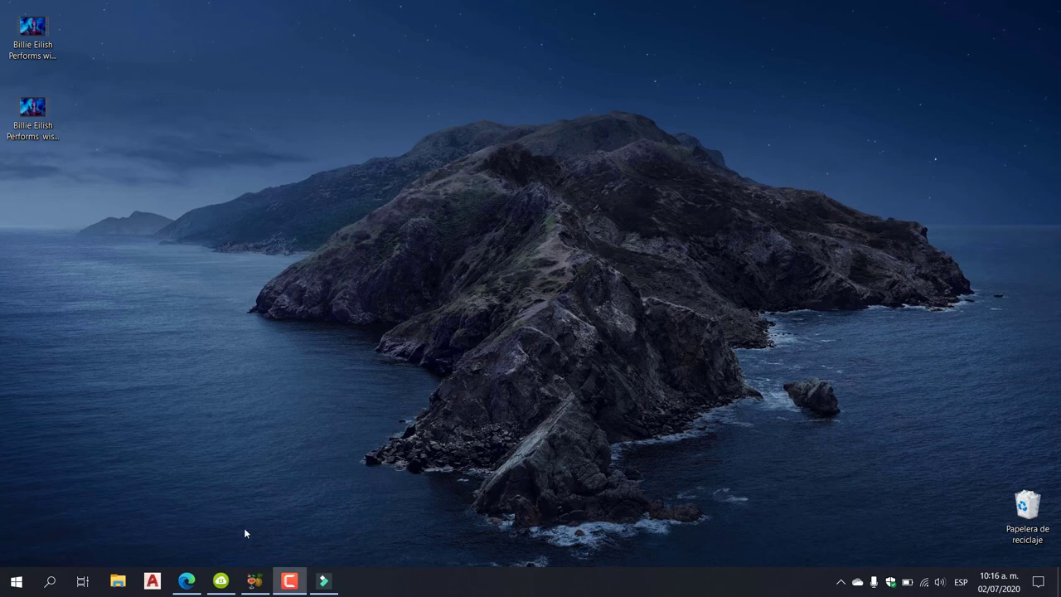
Switch to the Edge browser, copy the address of the open YouTube video and minimize the browser.
left_click(191, 585)
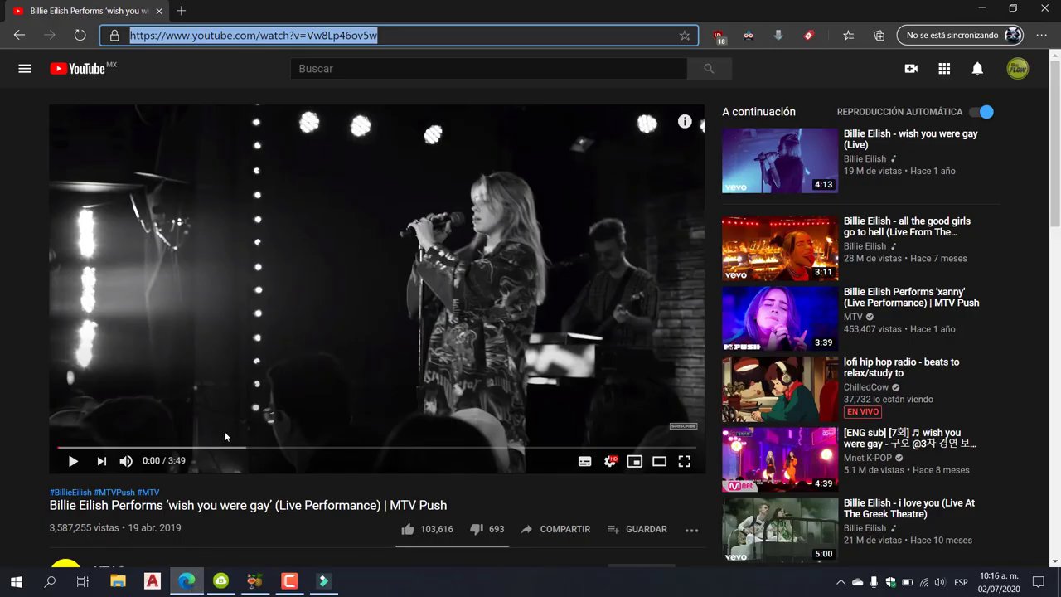
right_click(355, 38)
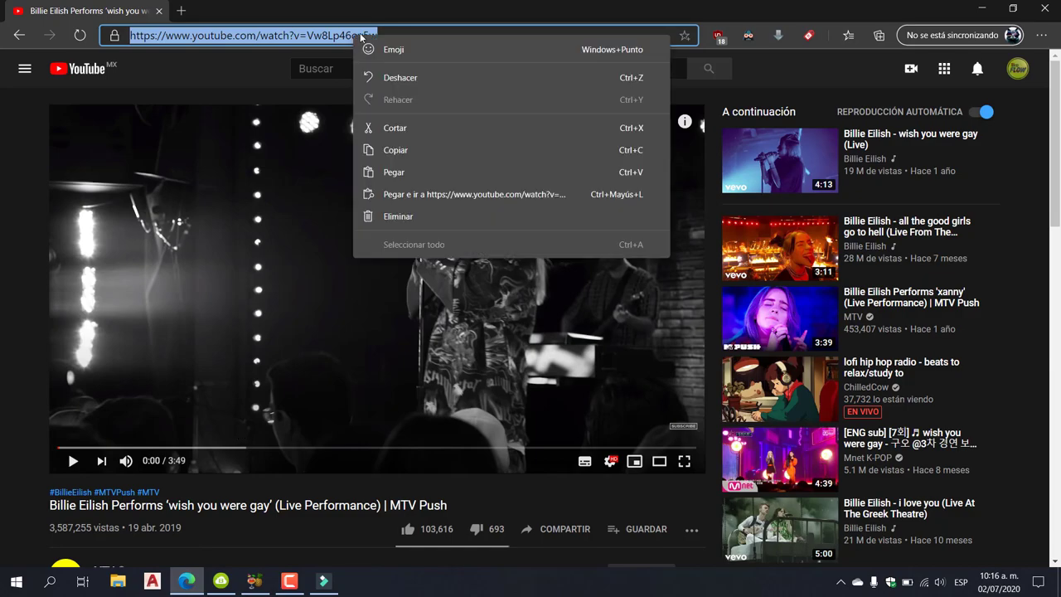
left_click(395, 150)
left_click(981, 7)
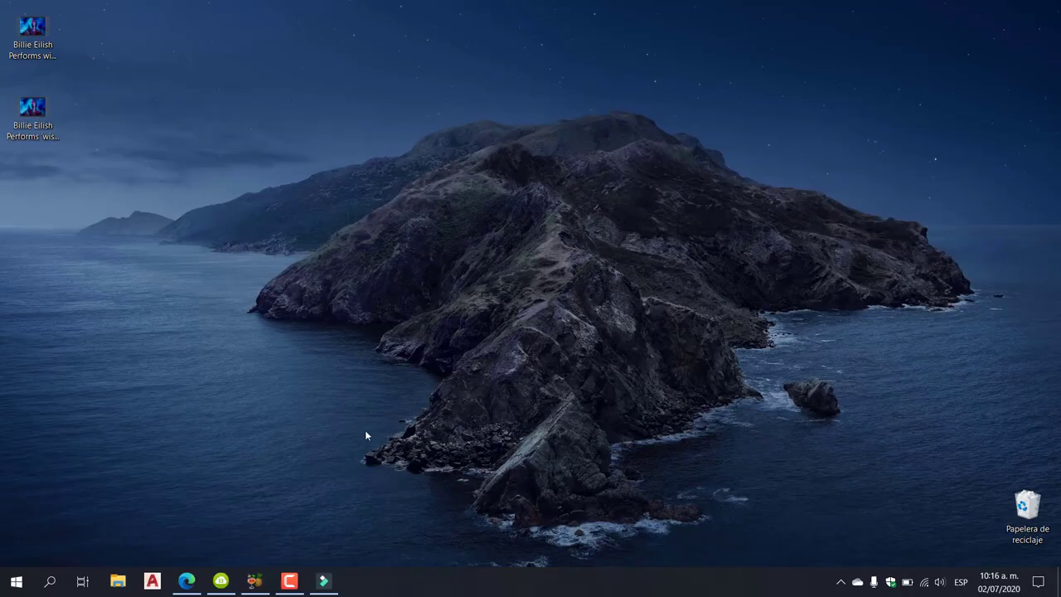
Paste the copied link into 4K Video Downloader, review the available MP4 qualities, then cancel and minimize the program.
left_click(220, 581)
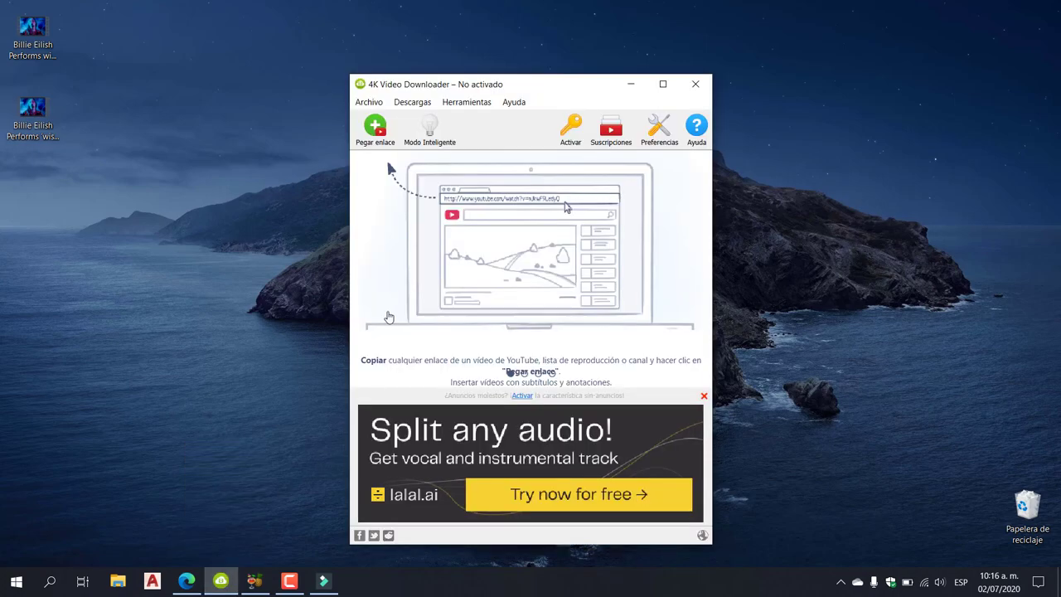
left_click(385, 135)
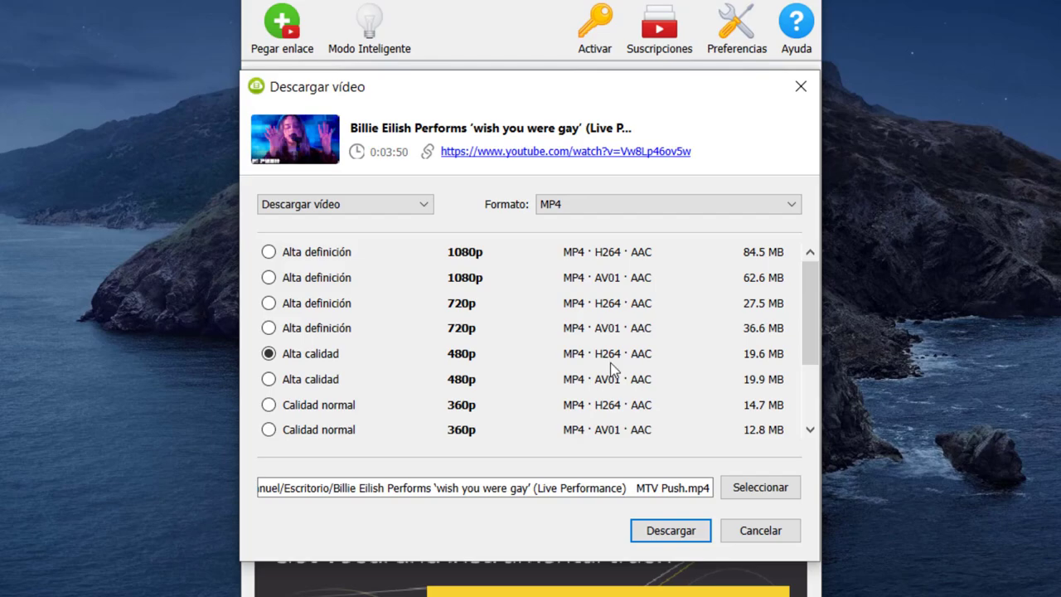
left_click(761, 530)
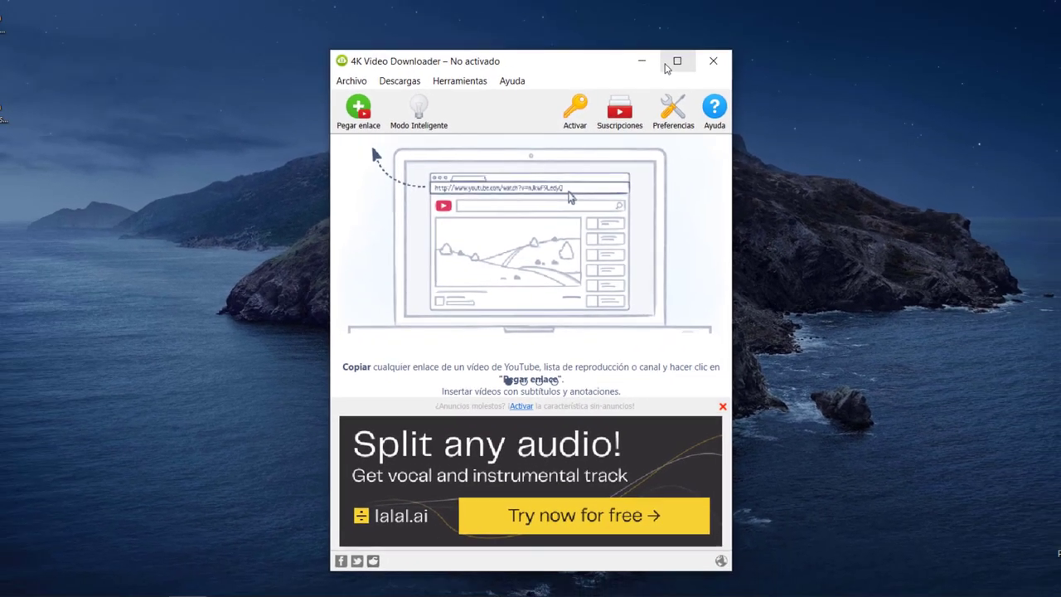
left_click(643, 58)
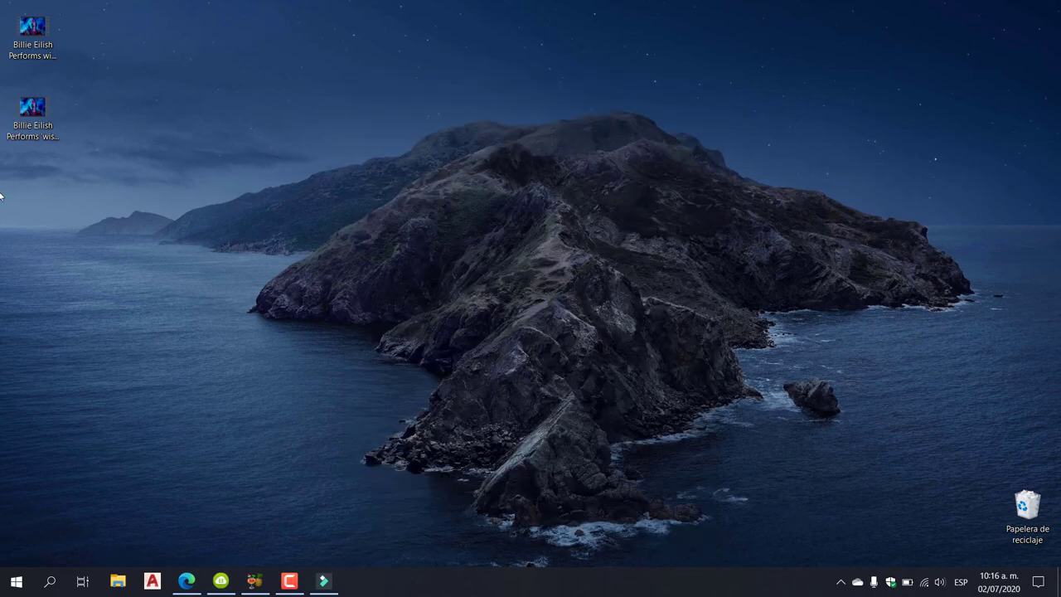
Open the properties of the lower video file on the desktop and examine its frame size and bitrate details.
left_click(46, 126)
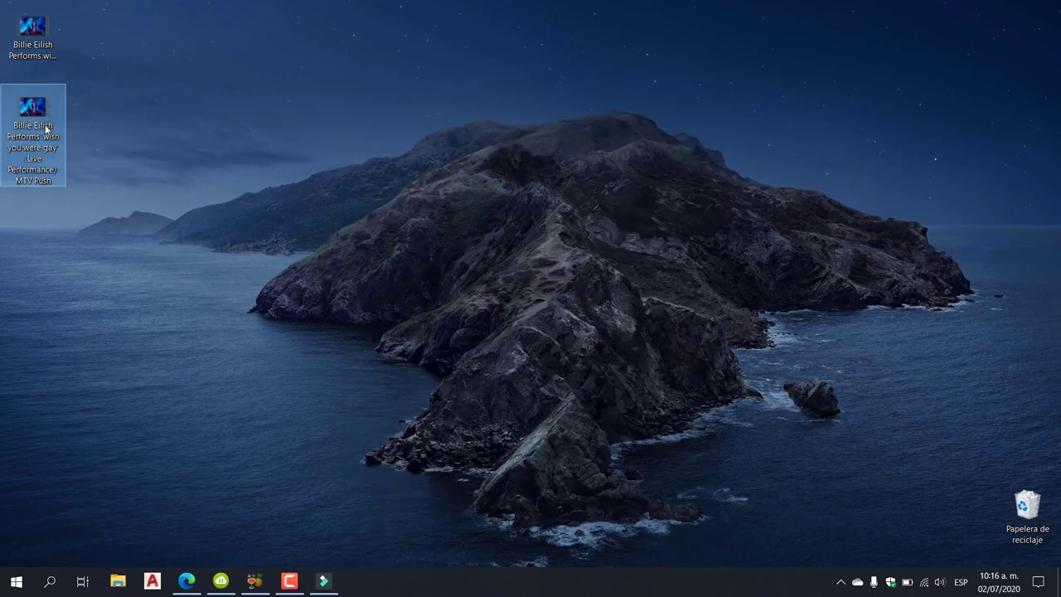
right_click(46, 126)
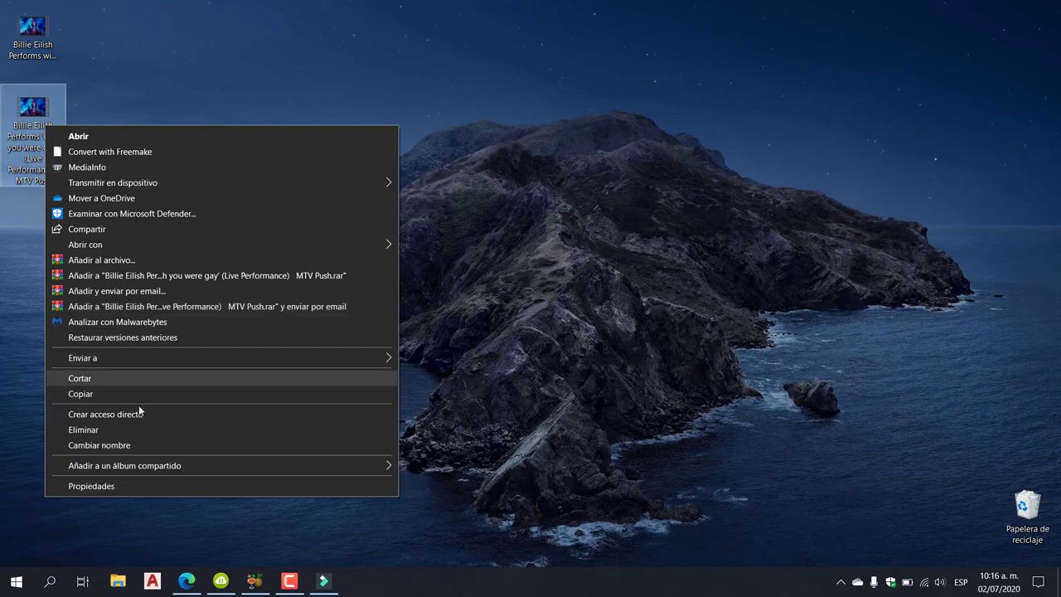
left_click(117, 487)
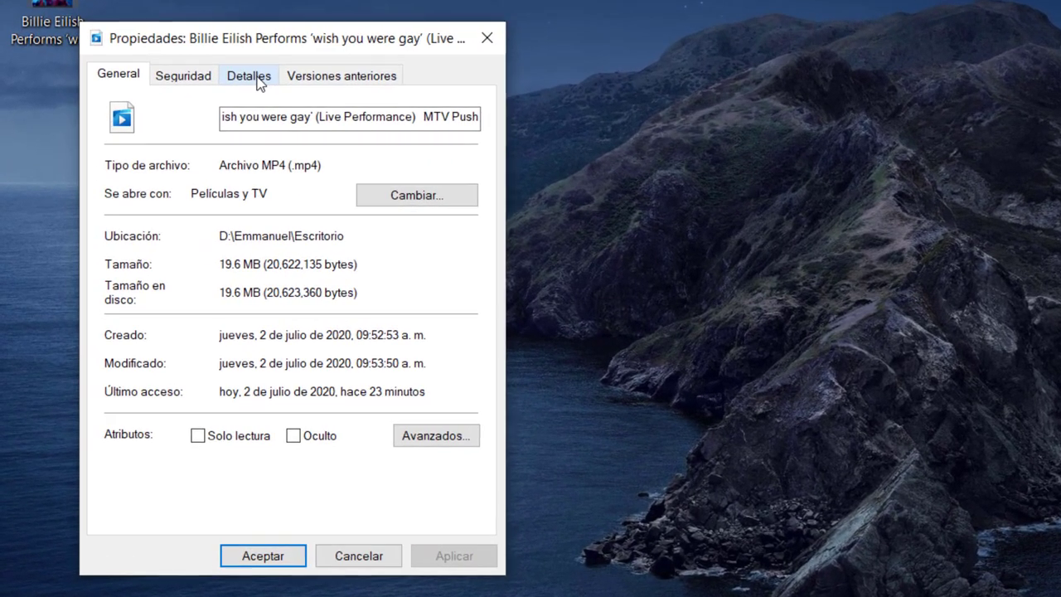
left_click(164, 154)
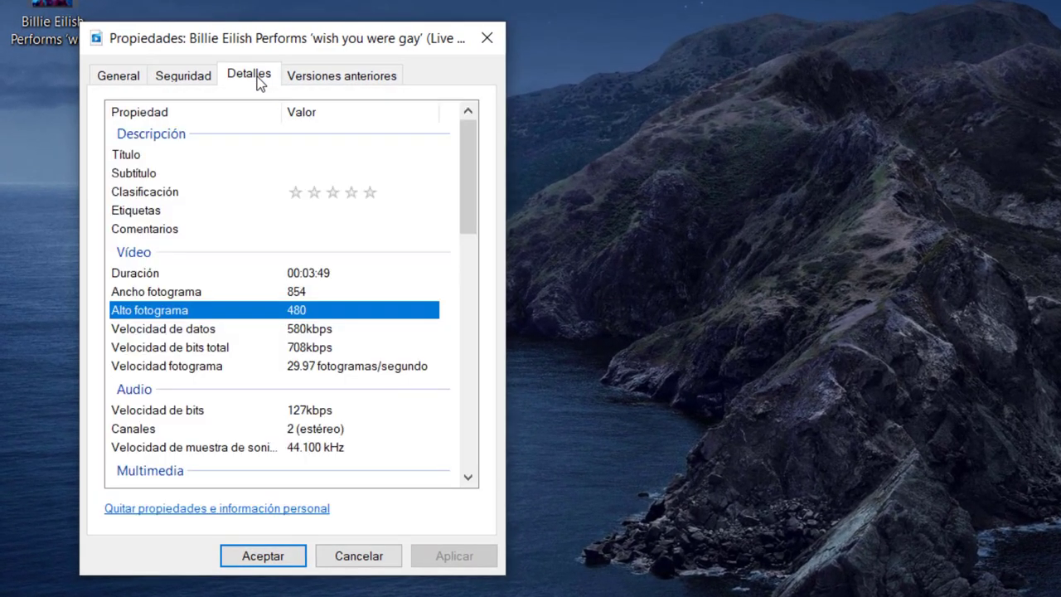
left_click(300, 296)
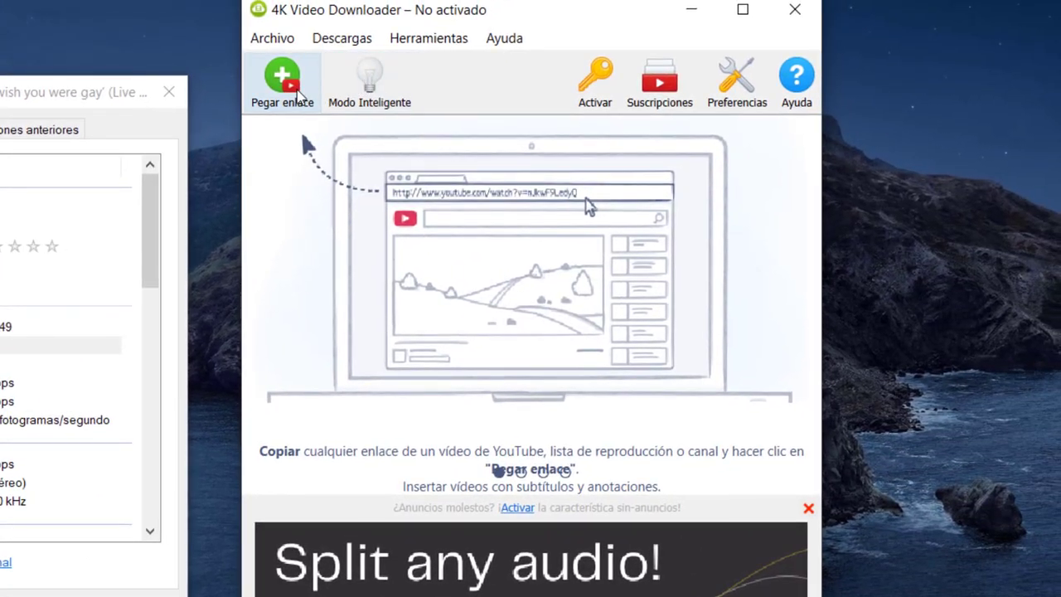
Load the copied link again in 4K Video Downloader, compare the 480p and 360p options, then cancel and minimize the program.
left_click(297, 94)
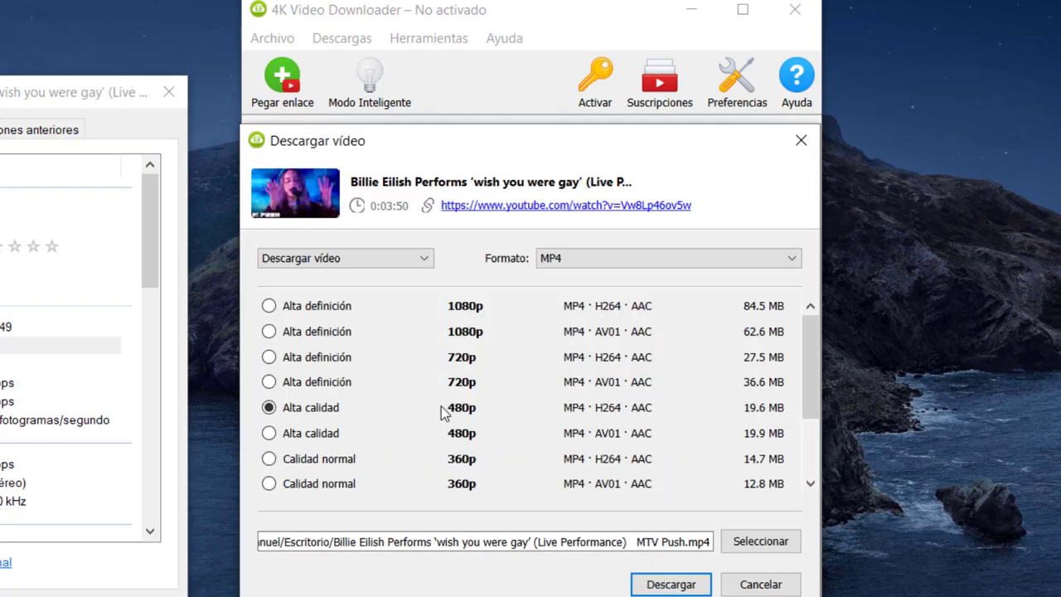
left_click(309, 464)
left_click(760, 585)
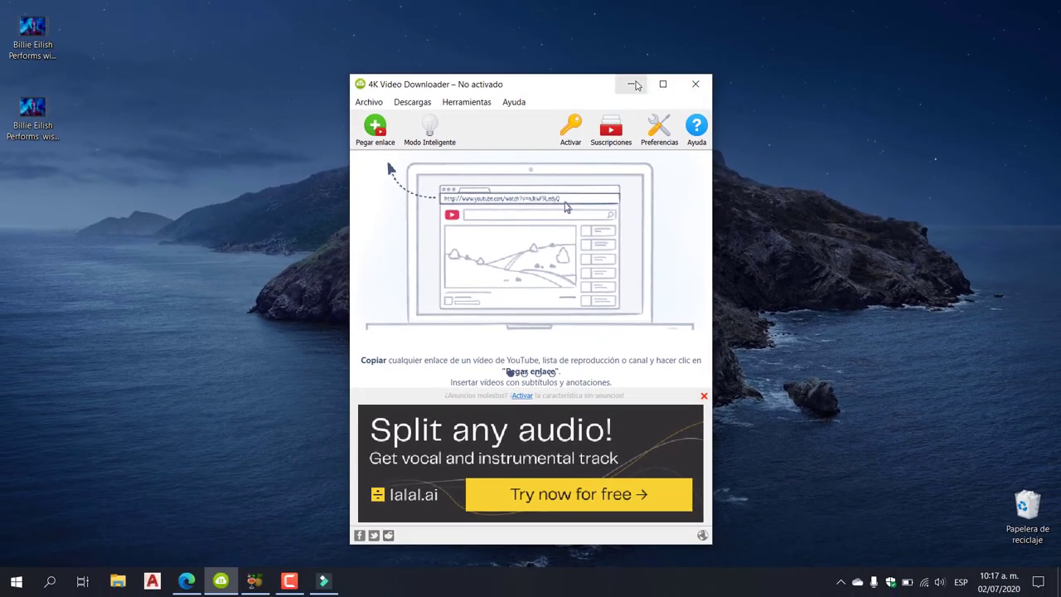
left_click(634, 84)
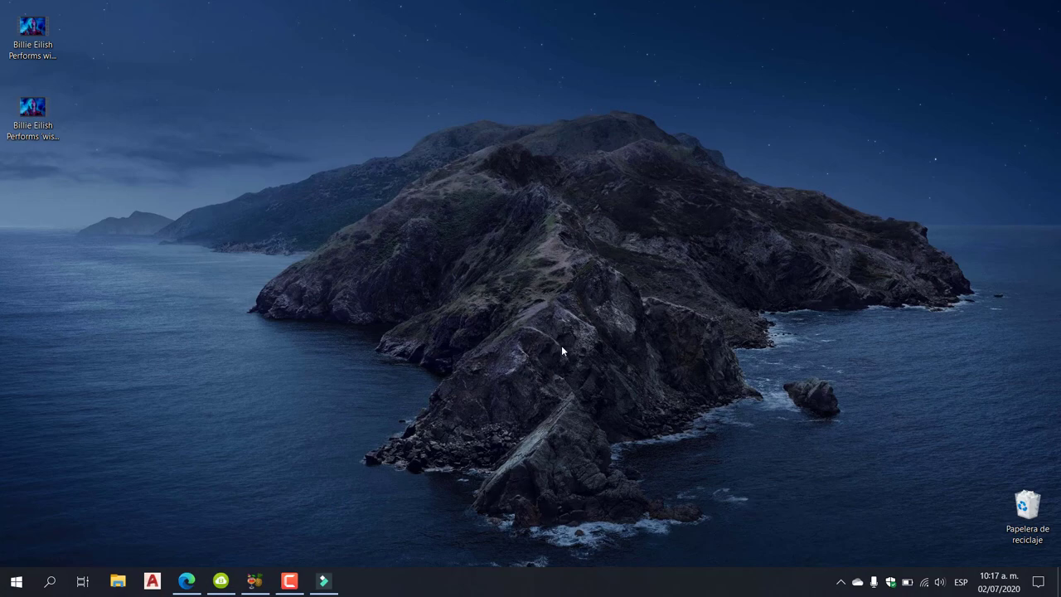
Switch to HandBrake and apply the general Fast 480p30 preset to the loaded video.
left_click(255, 581)
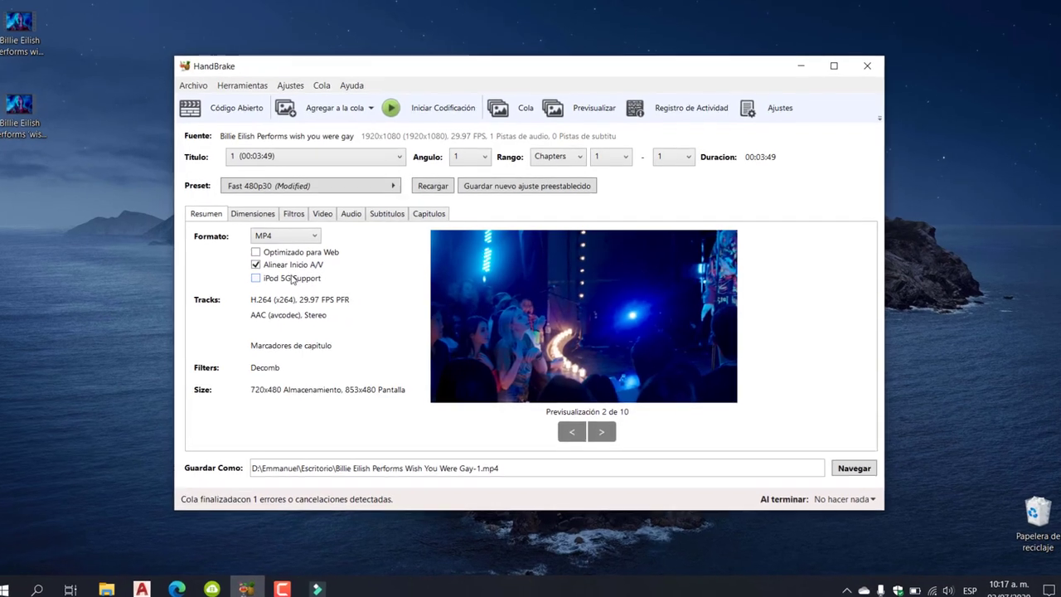
mouse_move(296, 280)
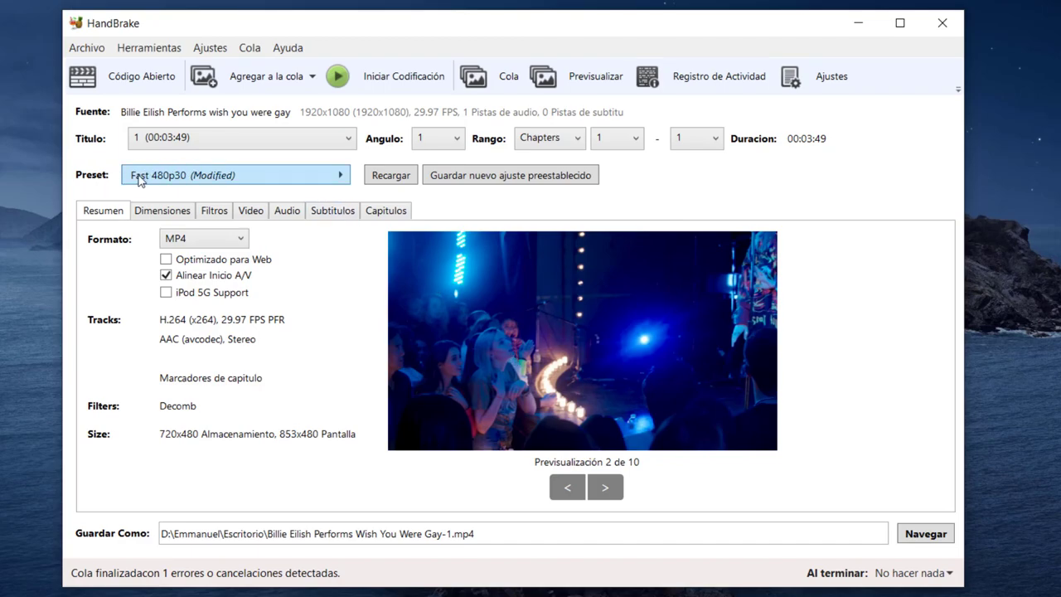
left_click(218, 182)
mouse_move(418, 182)
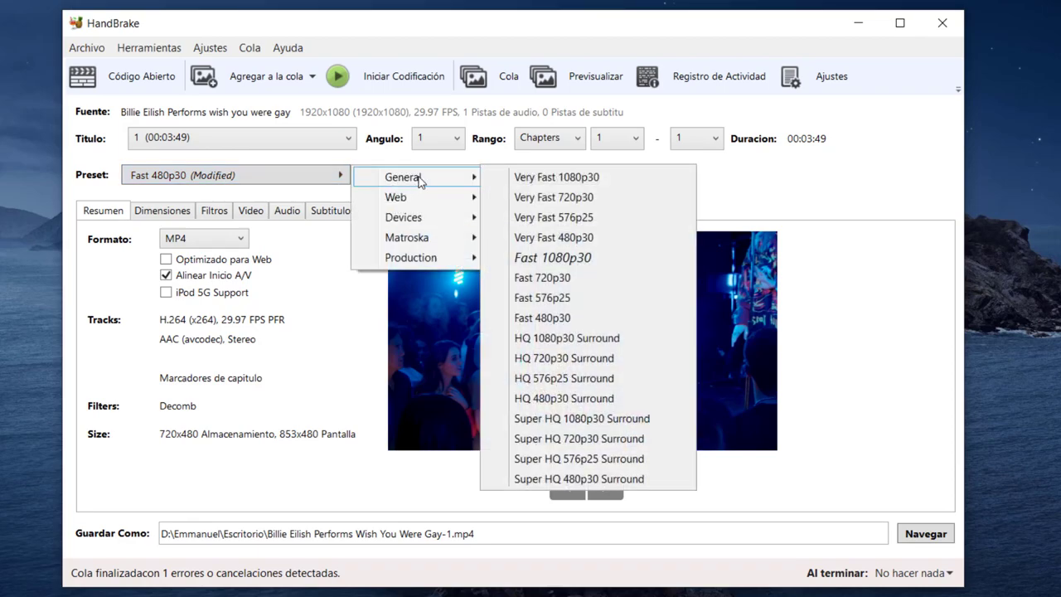
left_click(554, 326)
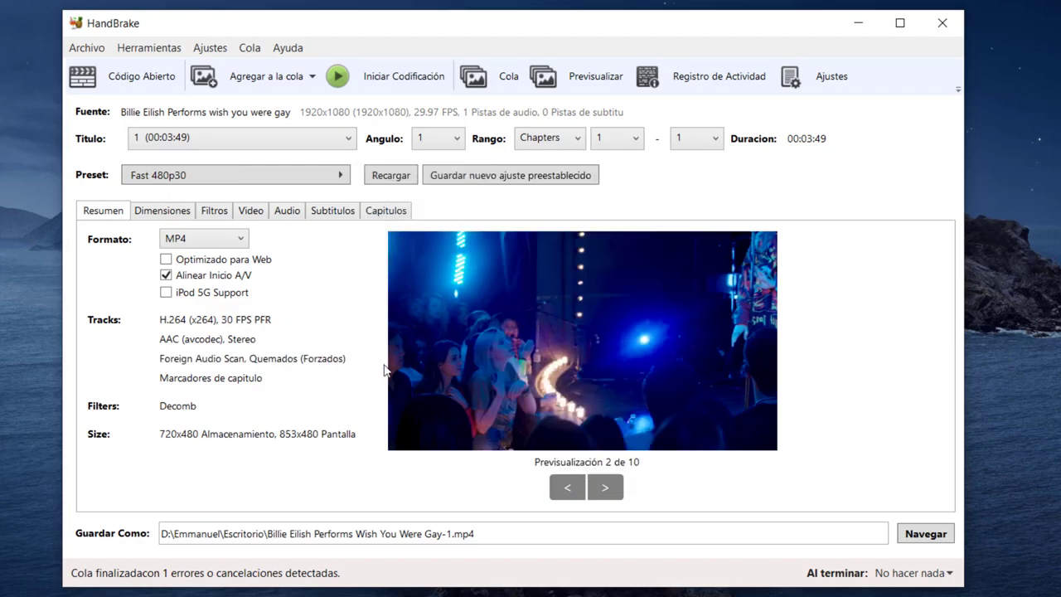
Try to set the output width to 800 in the video's dimensions under the Fast 480p30 preset.
left_click(177, 212)
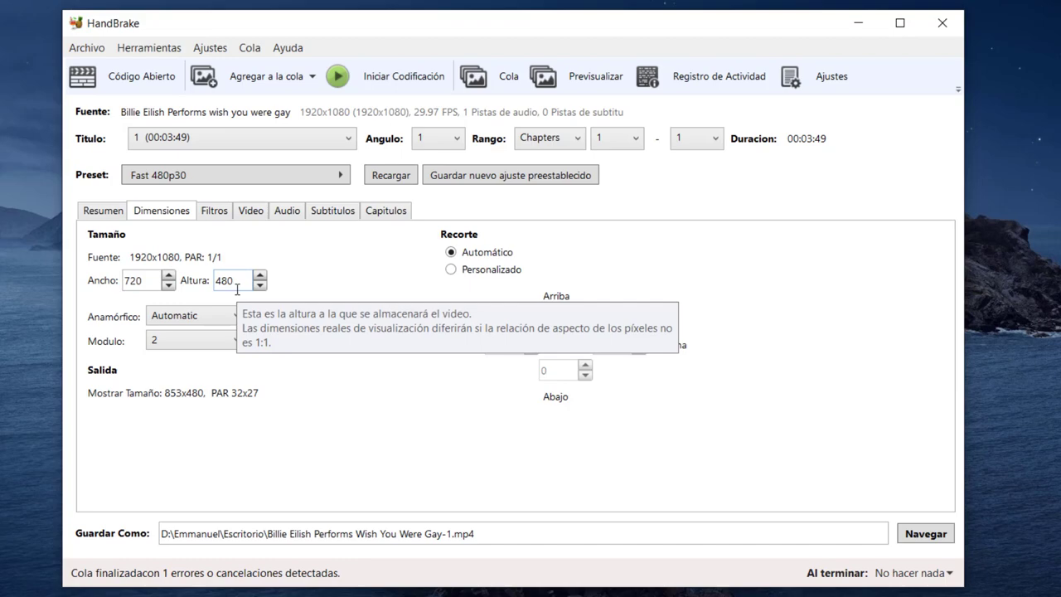
double_click(147, 282)
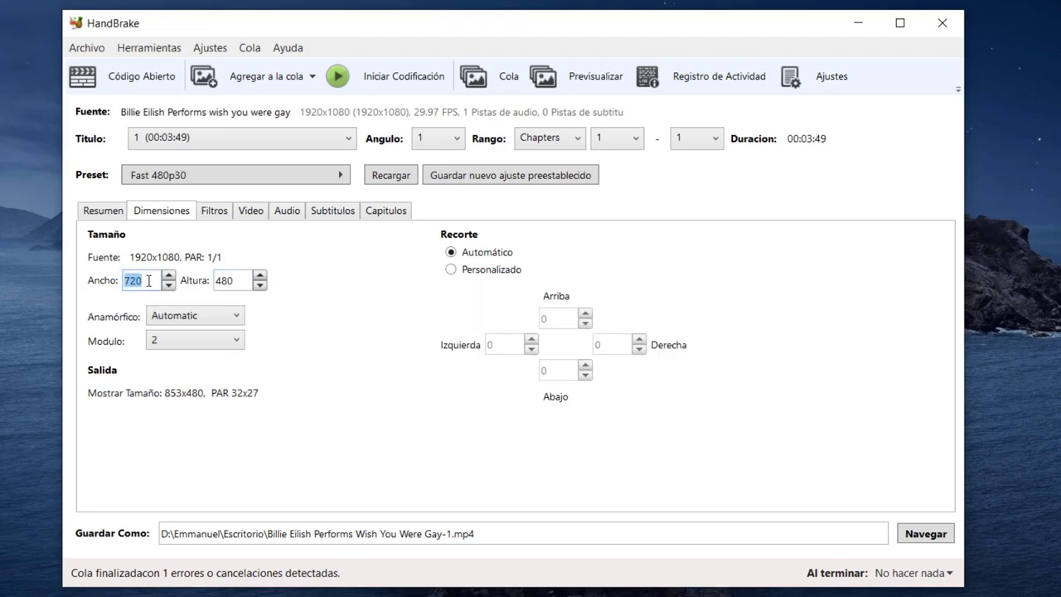
type("800")
double_click(233, 280)
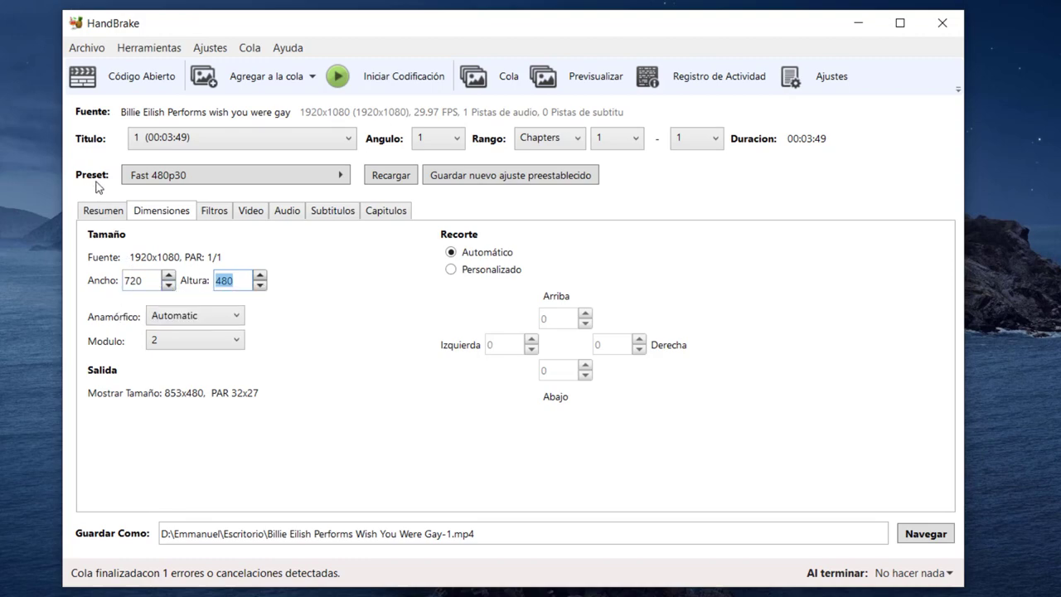
Apply the general Fast 1080p30 preset and set the output dimensions to 800 wide by 480 high.
left_click(163, 184)
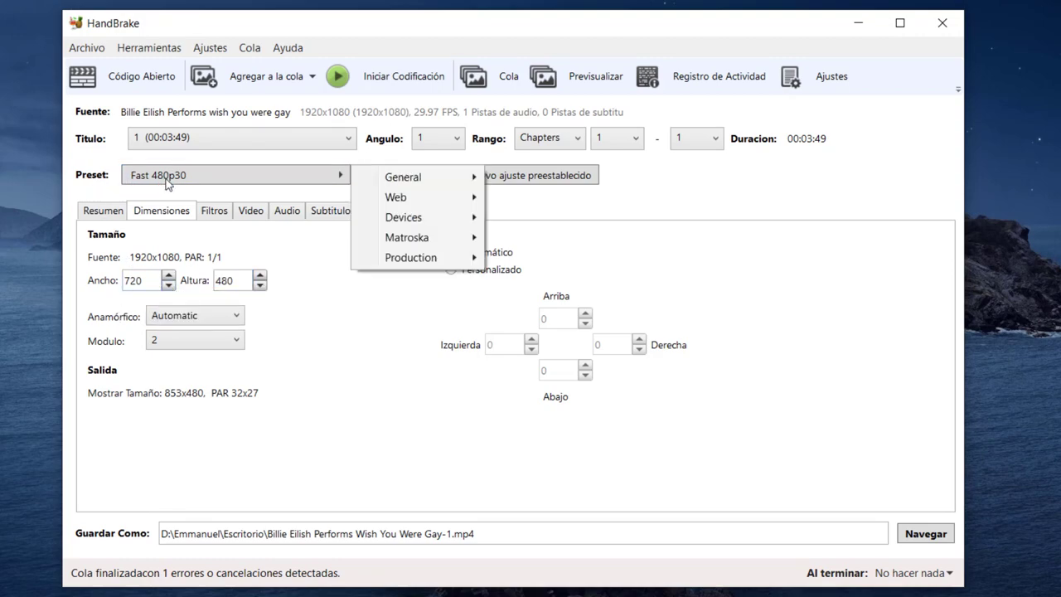
mouse_move(397, 182)
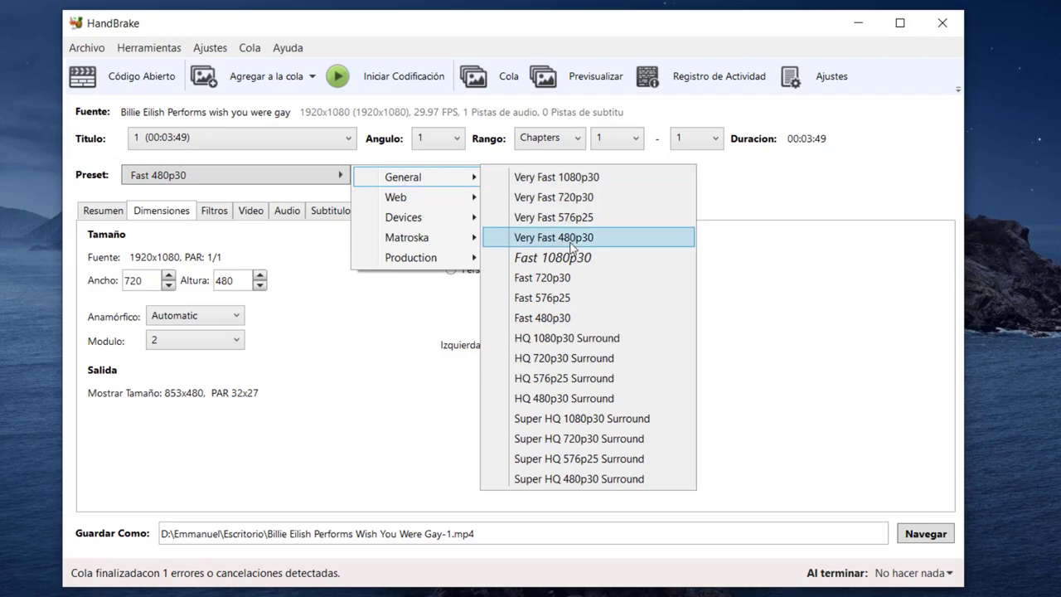
left_click(562, 266)
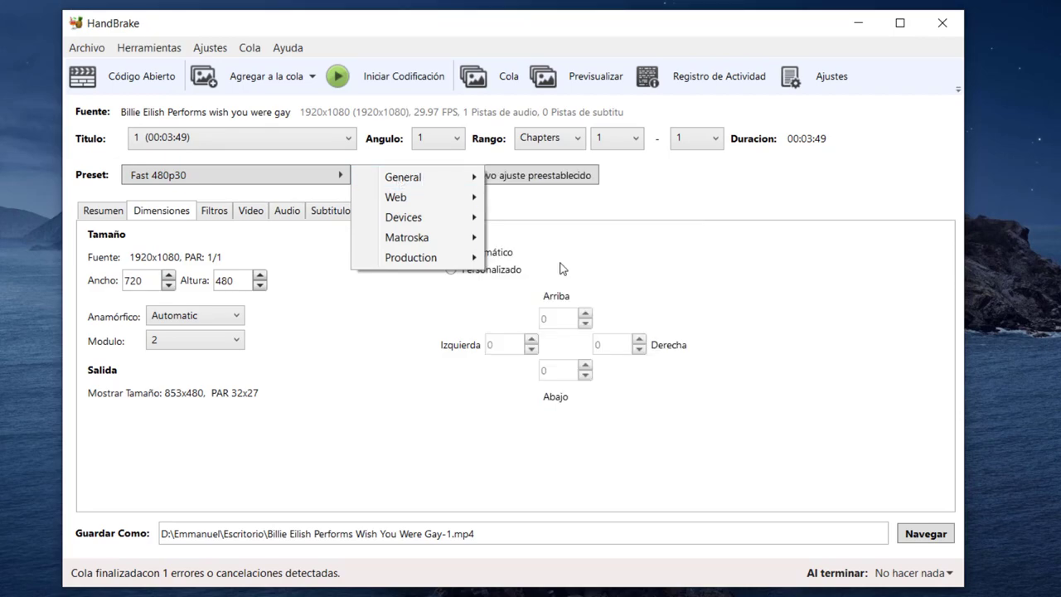
double_click(153, 284)
type("800")
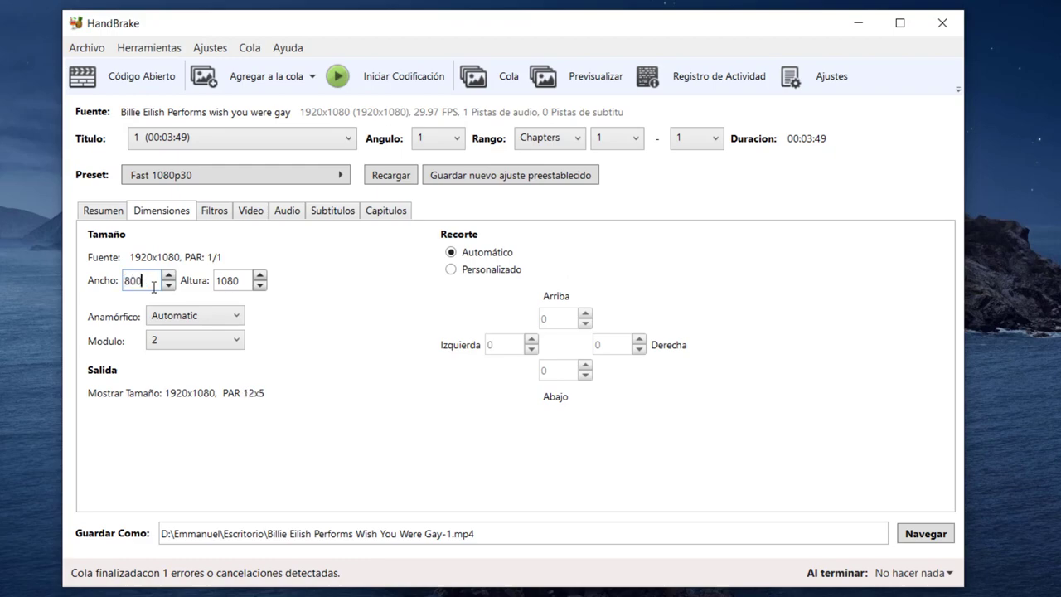
double_click(238, 282)
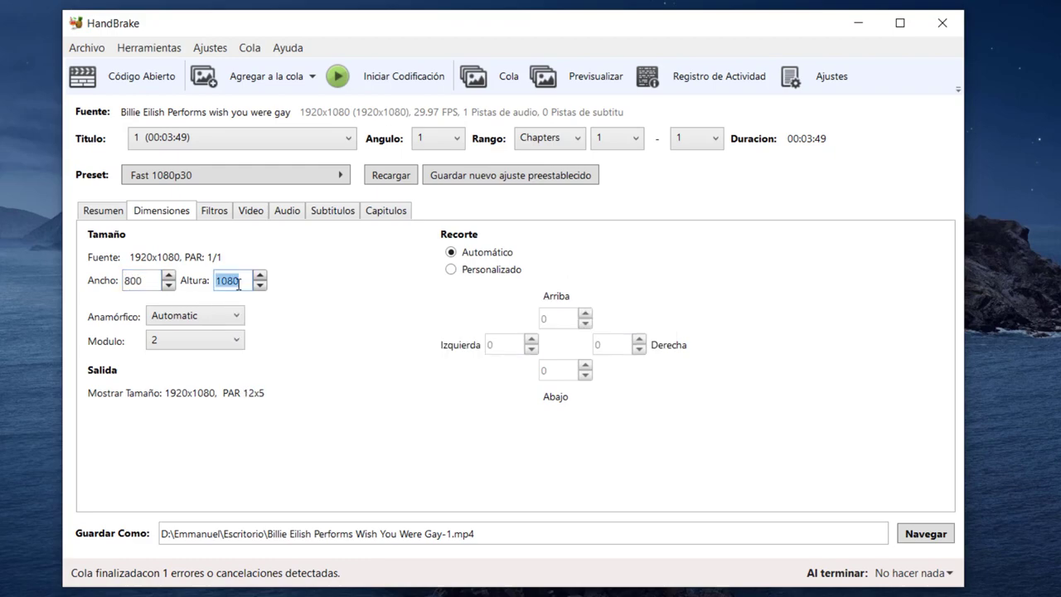
type("480")
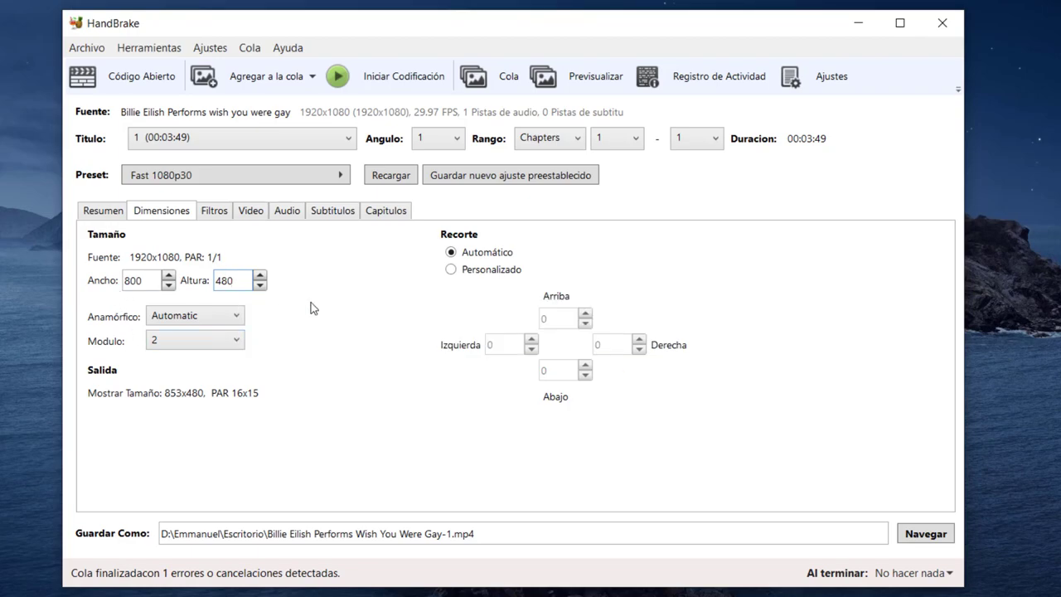
Set the video frame rate to 29.97 FPS and use an average bitrate of 4000 kbps.
left_click(245, 214)
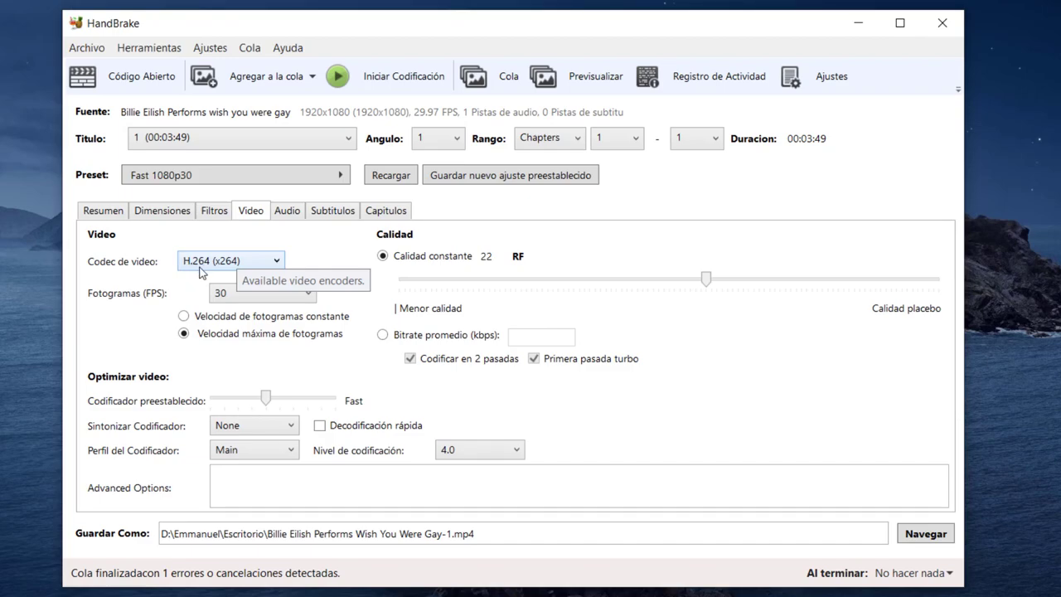
left_click(302, 296)
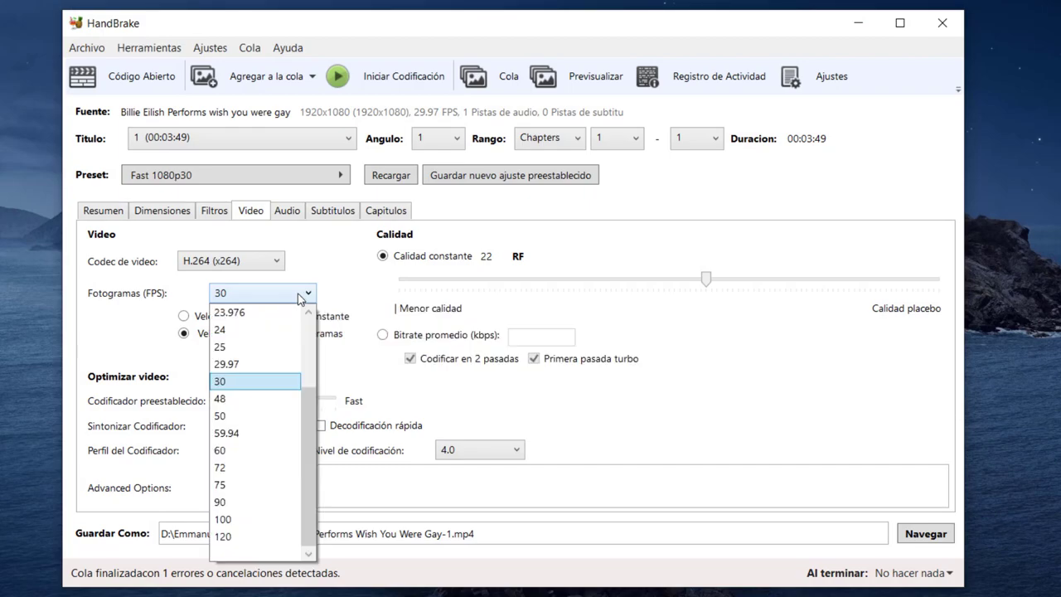
left_click(237, 369)
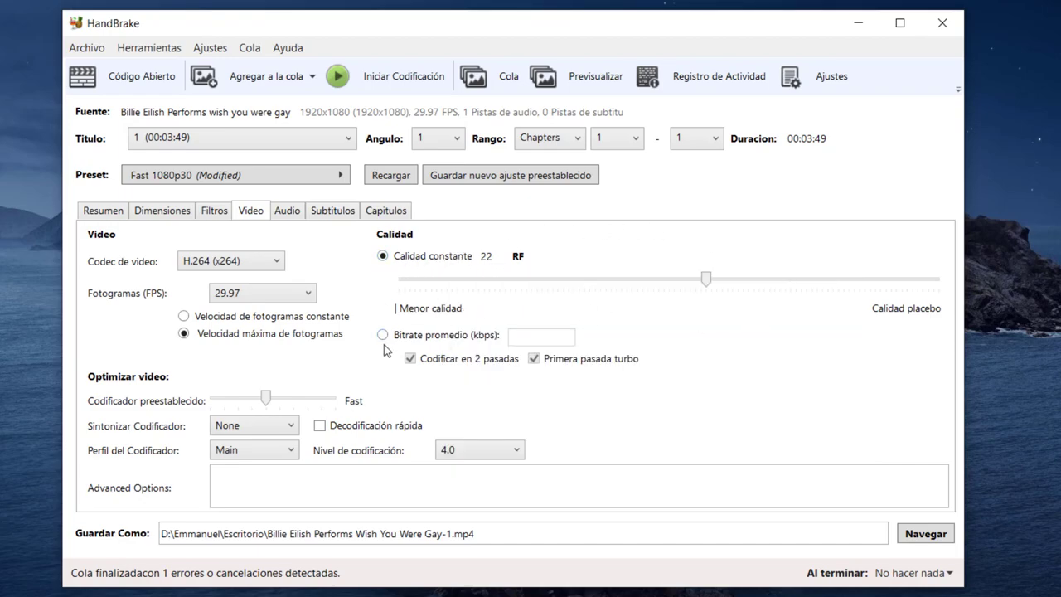
left_click(384, 337)
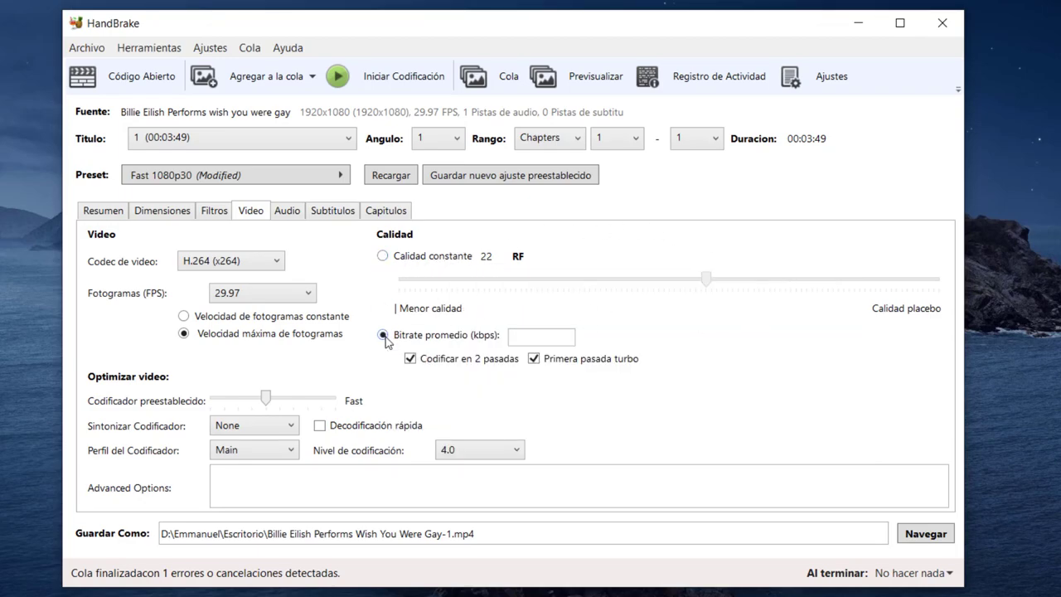
left_click(552, 335)
type("4000")
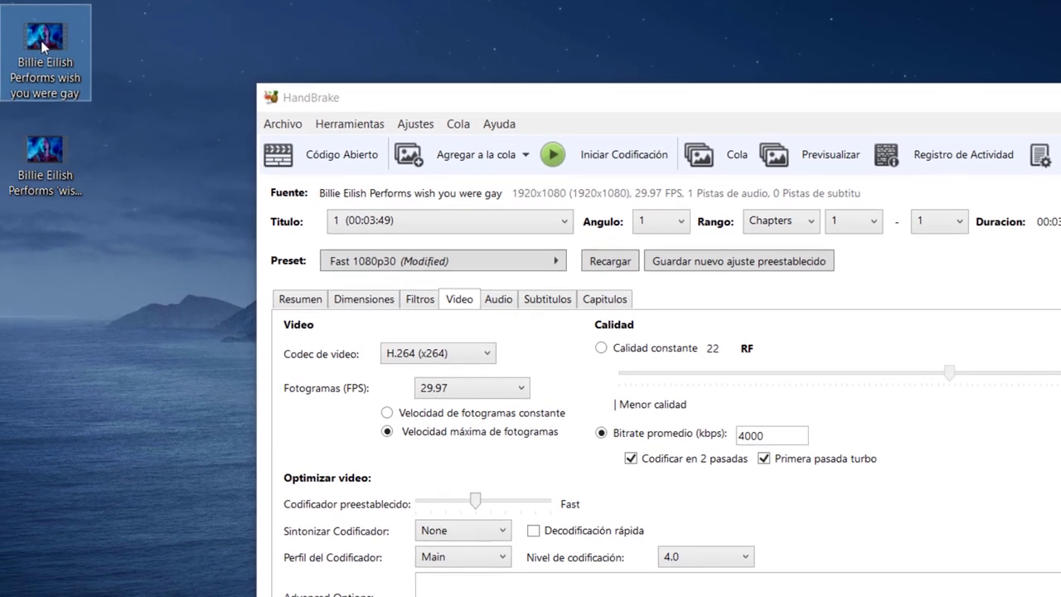
Check the frame size, bitrate and frame rate in the original desktop video's file details.
right_click(43, 46)
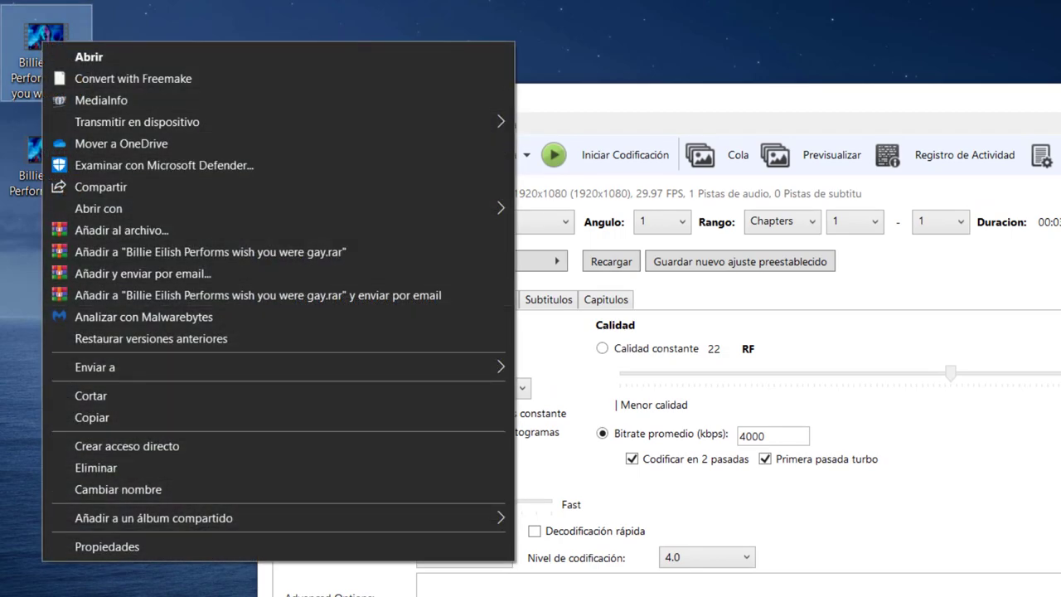
left_click(149, 549)
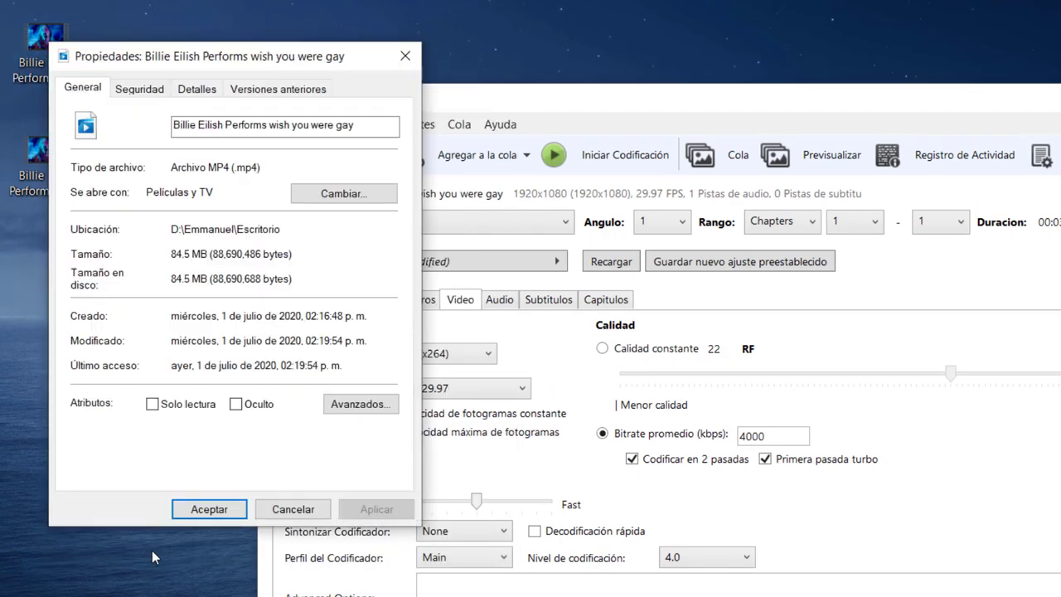
left_click(197, 89)
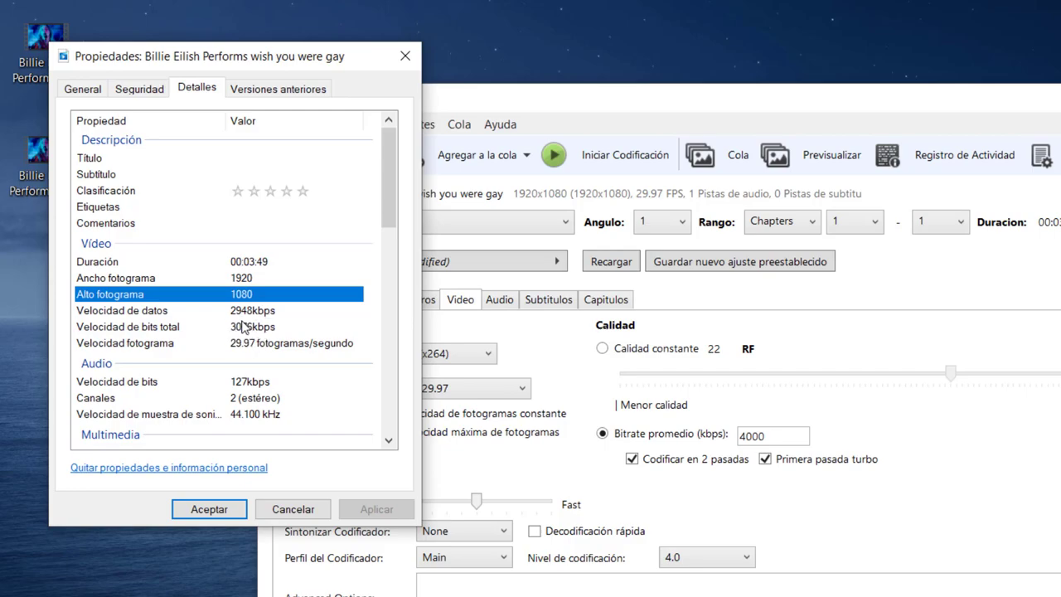
left_click(225, 510)
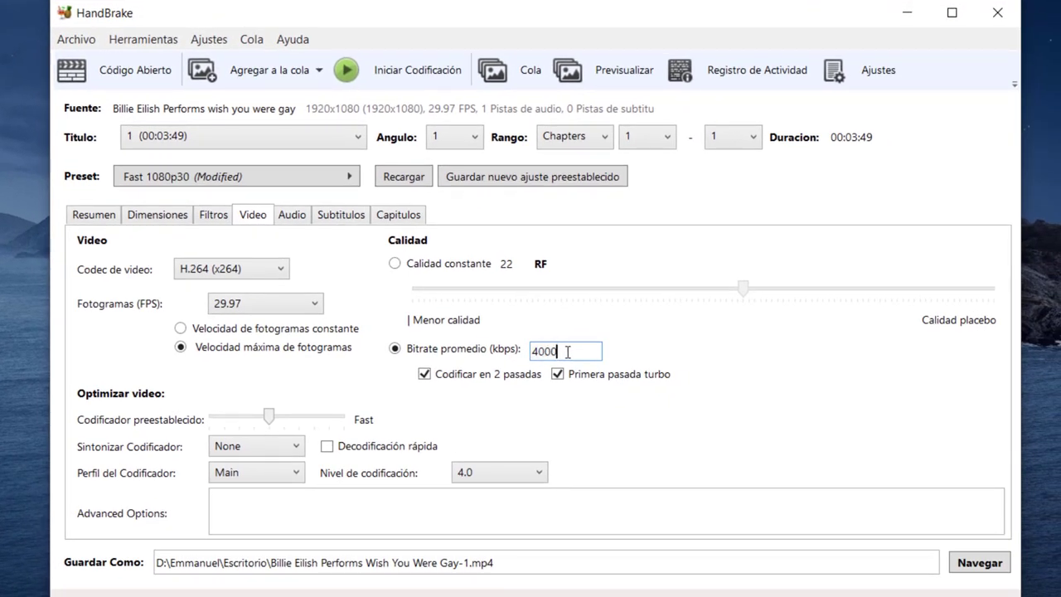
Try an average video bitrate of 3000 kbps and settle on 1500 kbps.
double_click(568, 352)
type("3000")
double_click(568, 349)
type("1500")
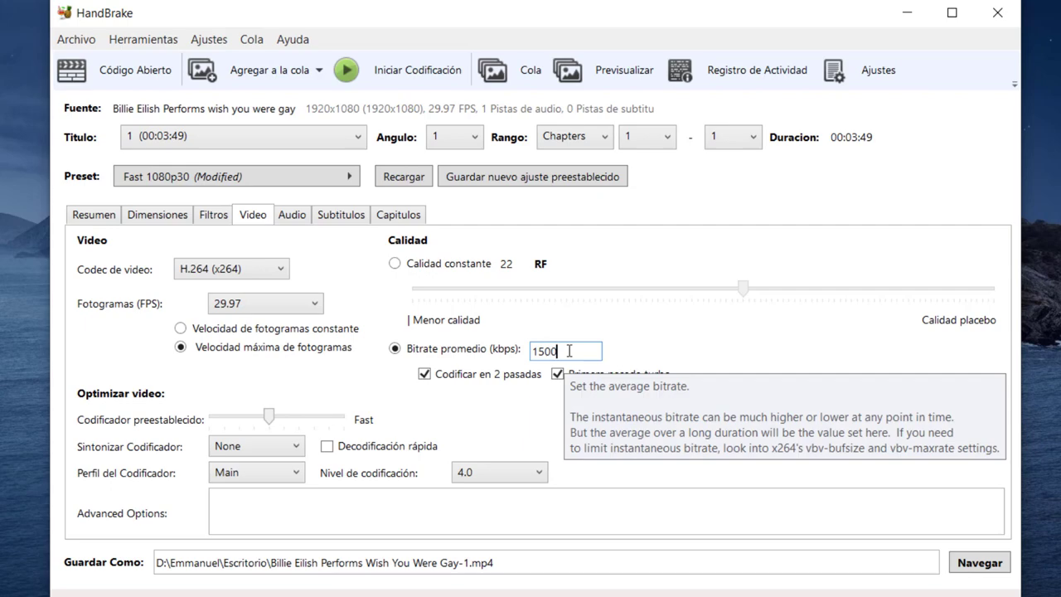
double_click(568, 350)
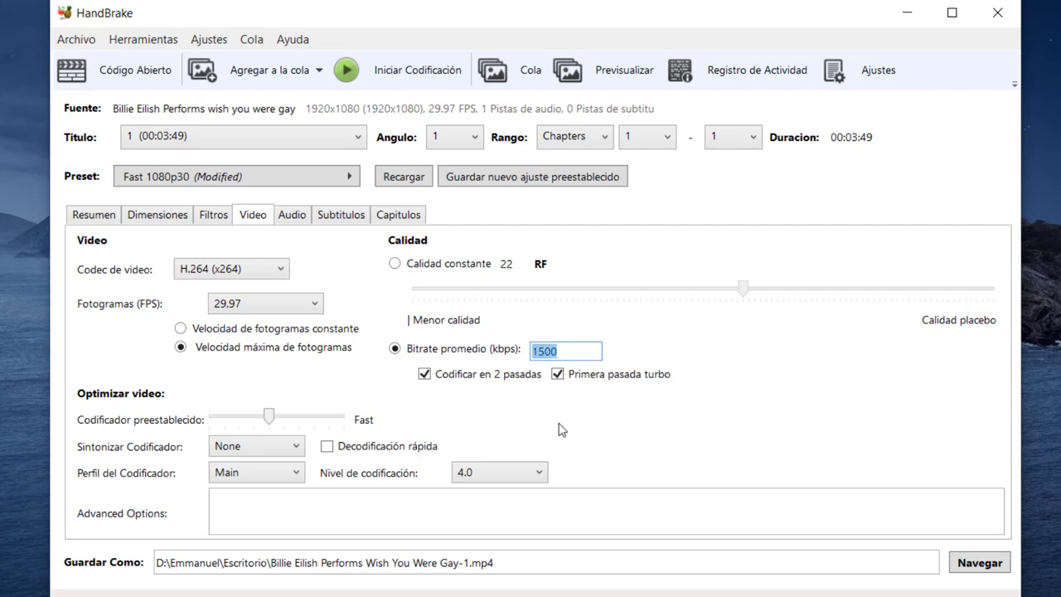
left_click(579, 349)
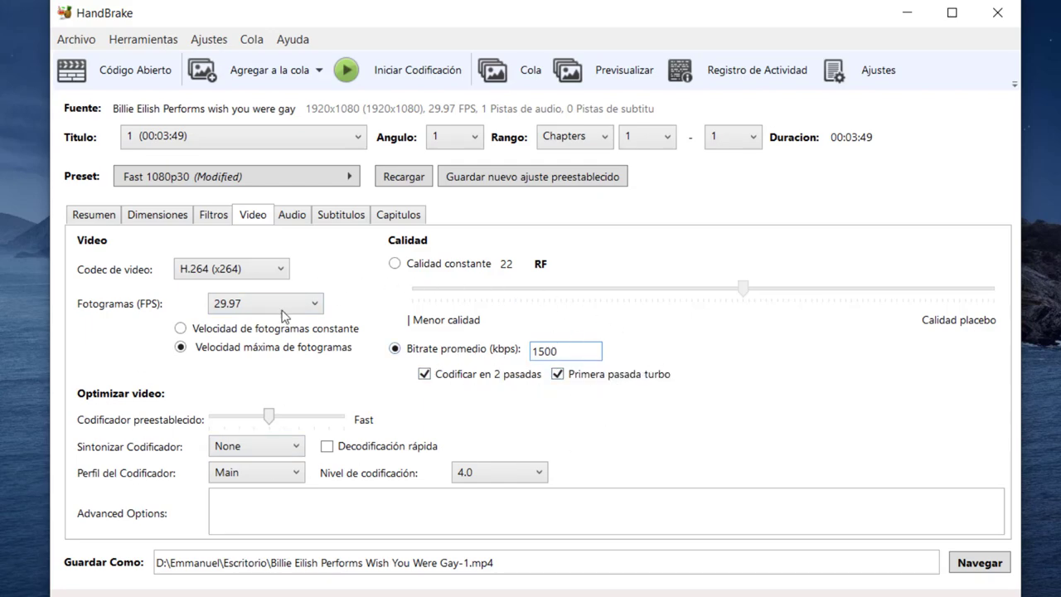
Set the audio track's bitrate to 256, keeping the AAC (avcodec) codec and Stereo mixdown.
left_click(293, 219)
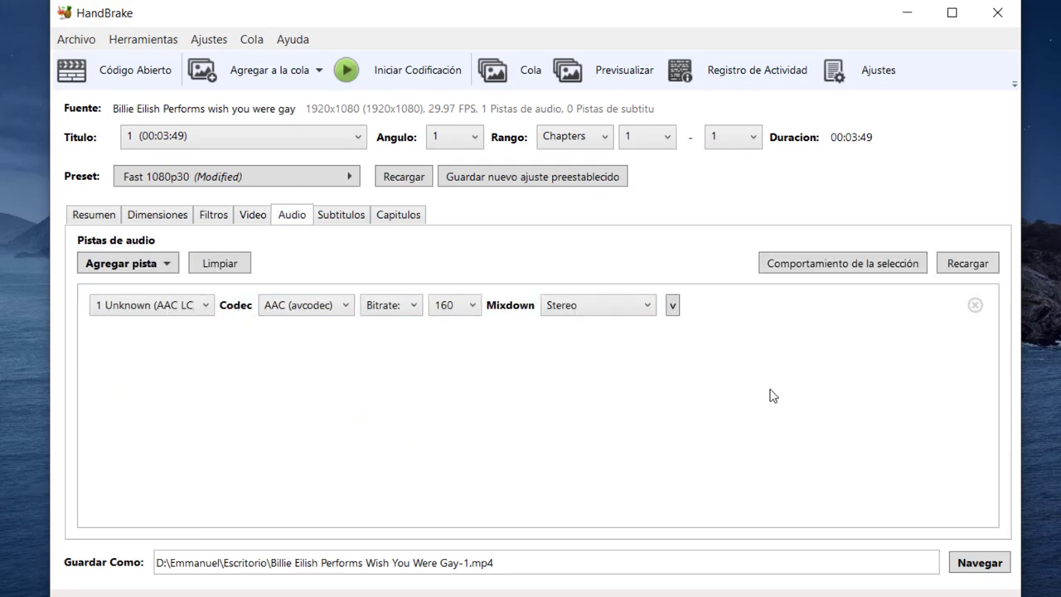
left_click(469, 308)
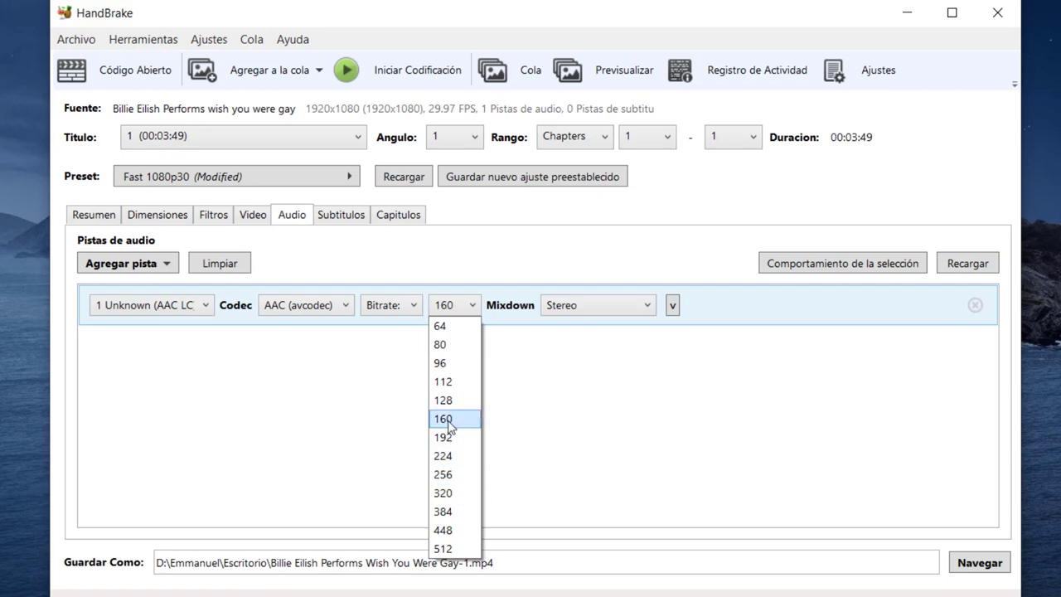
left_click(591, 435)
left_click(466, 311)
left_click(458, 475)
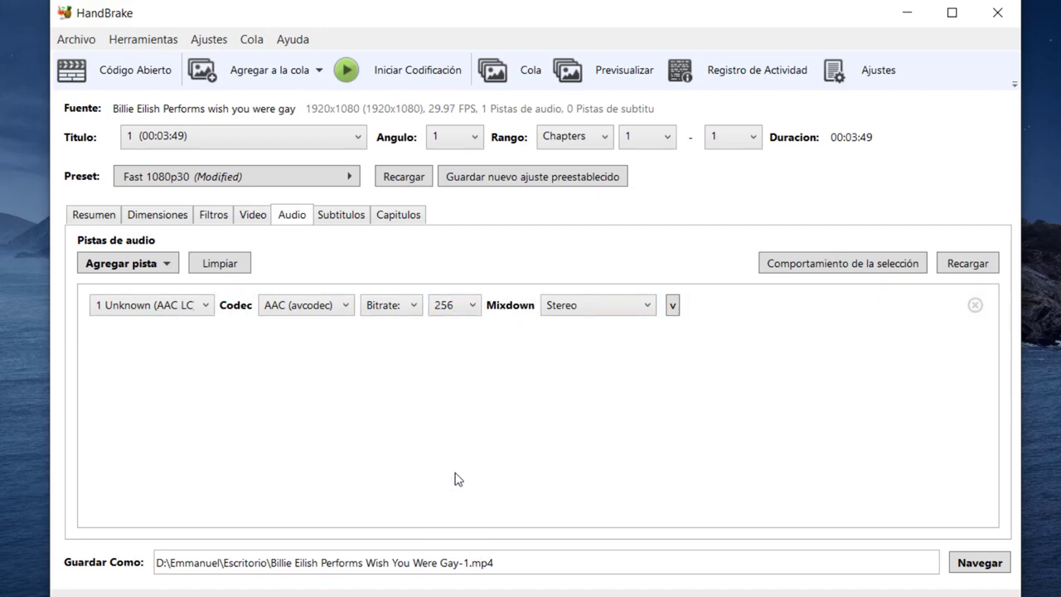
Clear all subtitle tracks from the output and return to the conversion summary.
left_click(342, 217)
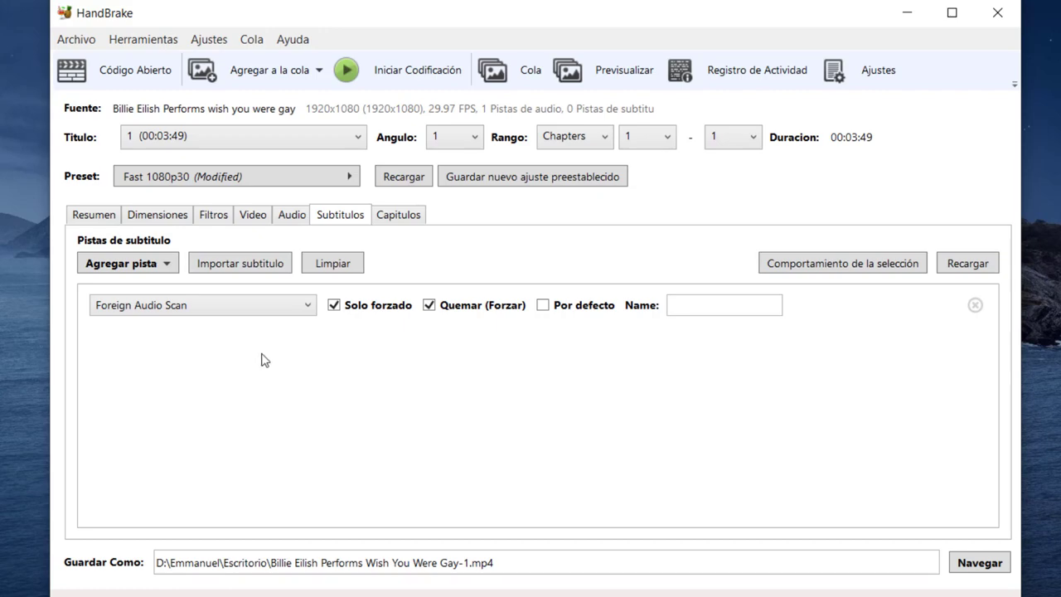
left_click(340, 265)
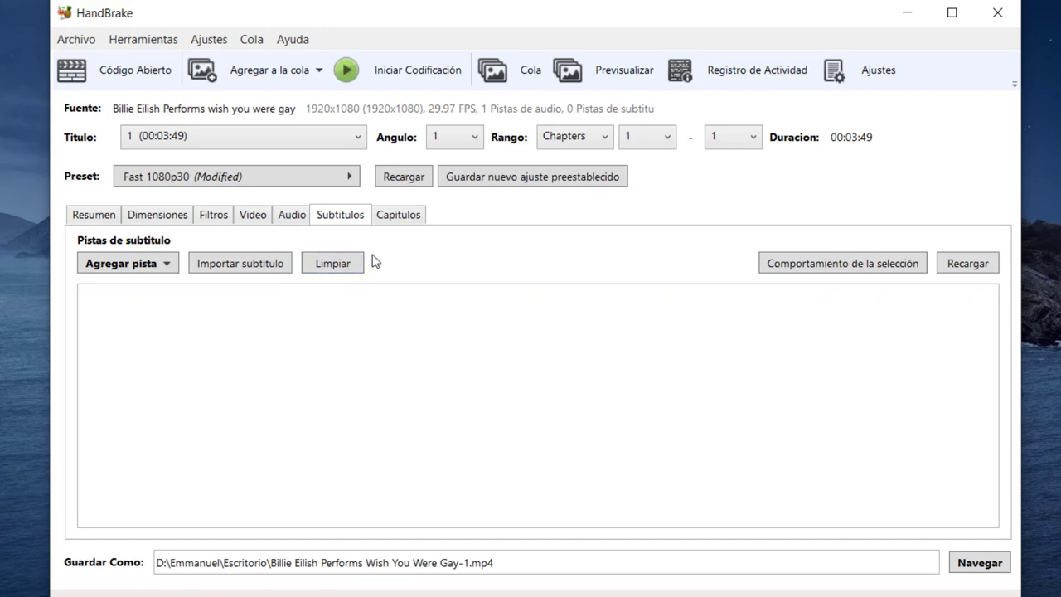
left_click(87, 217)
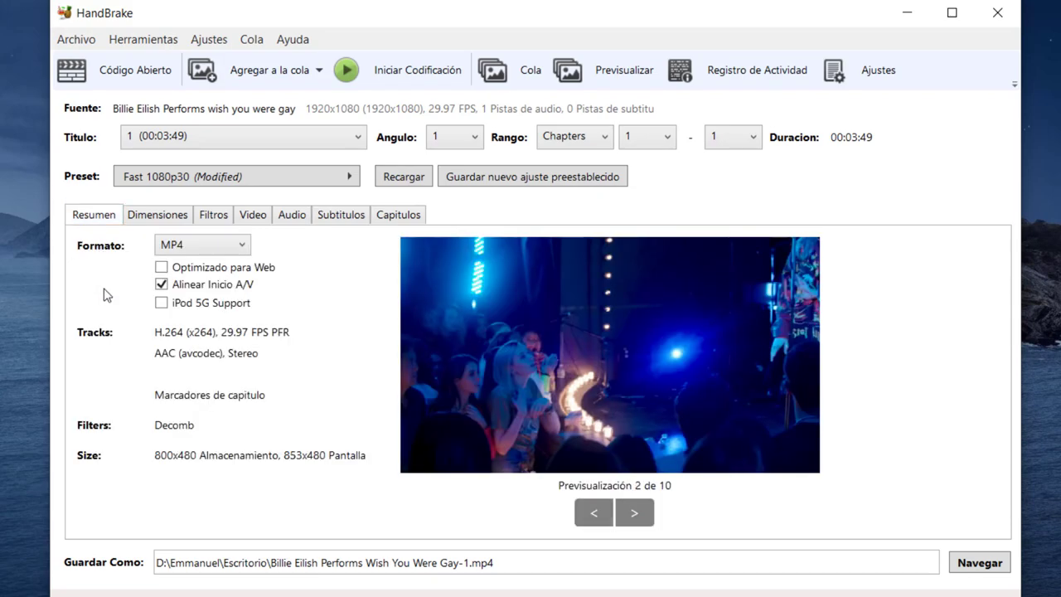
Start encoding the video and cancel the running job.
left_click(390, 80)
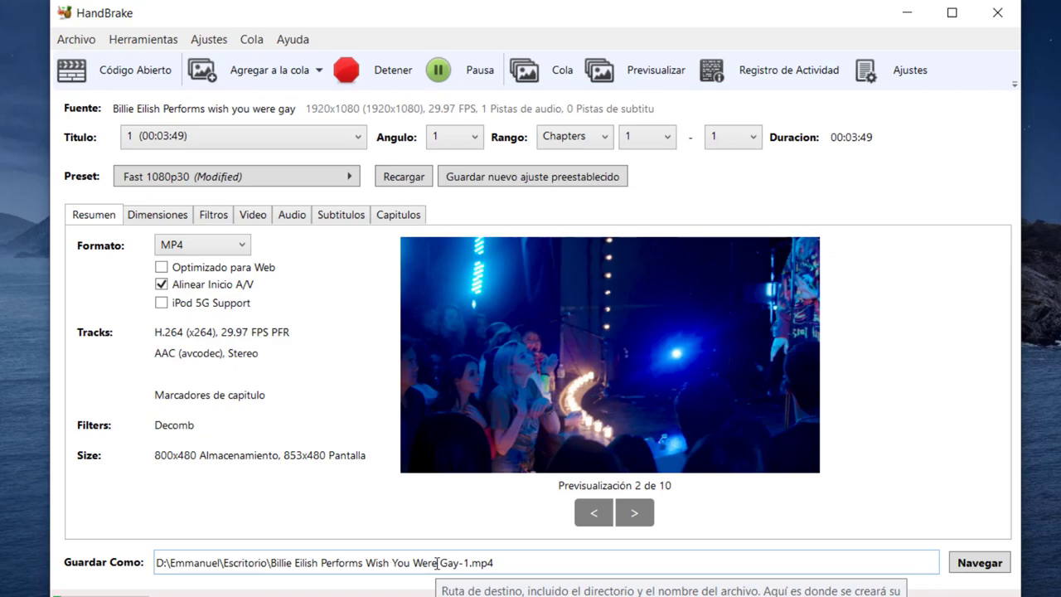
left_click(381, 70)
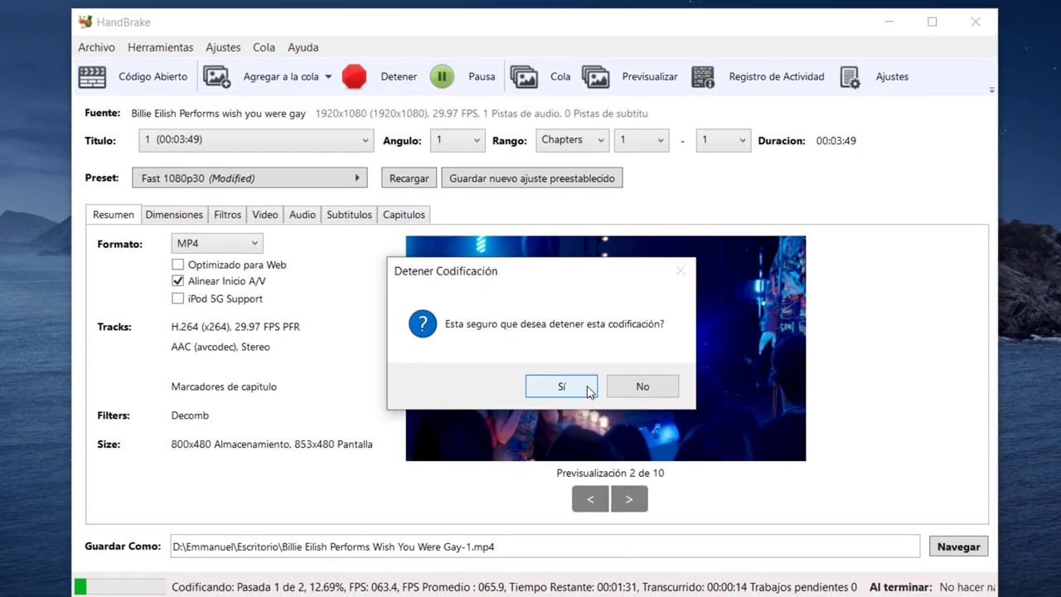
left_click(569, 396)
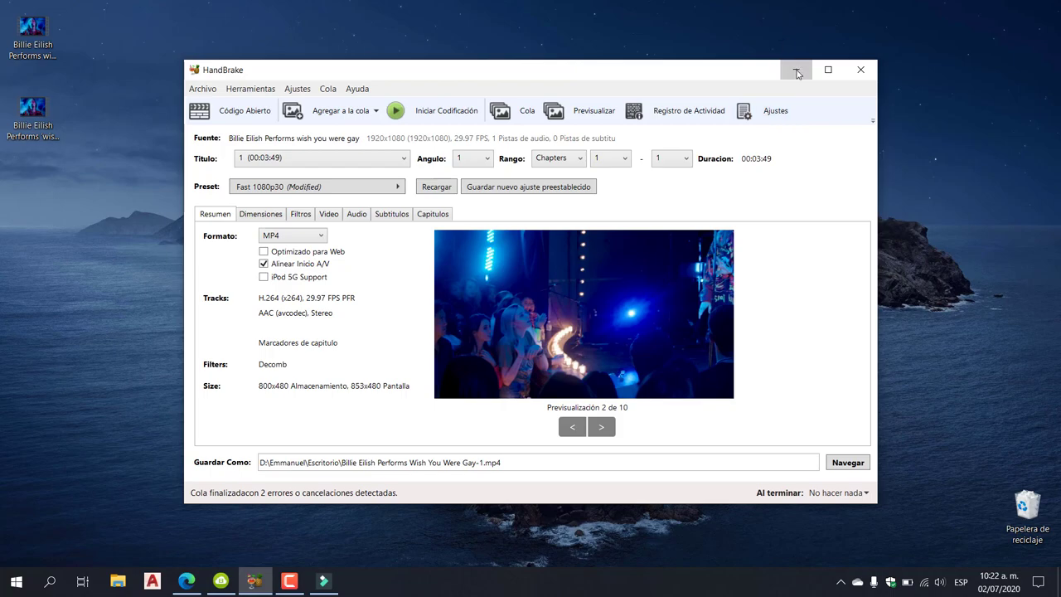
Minimize HandBrake and switch to Filmora9.
left_click(796, 71)
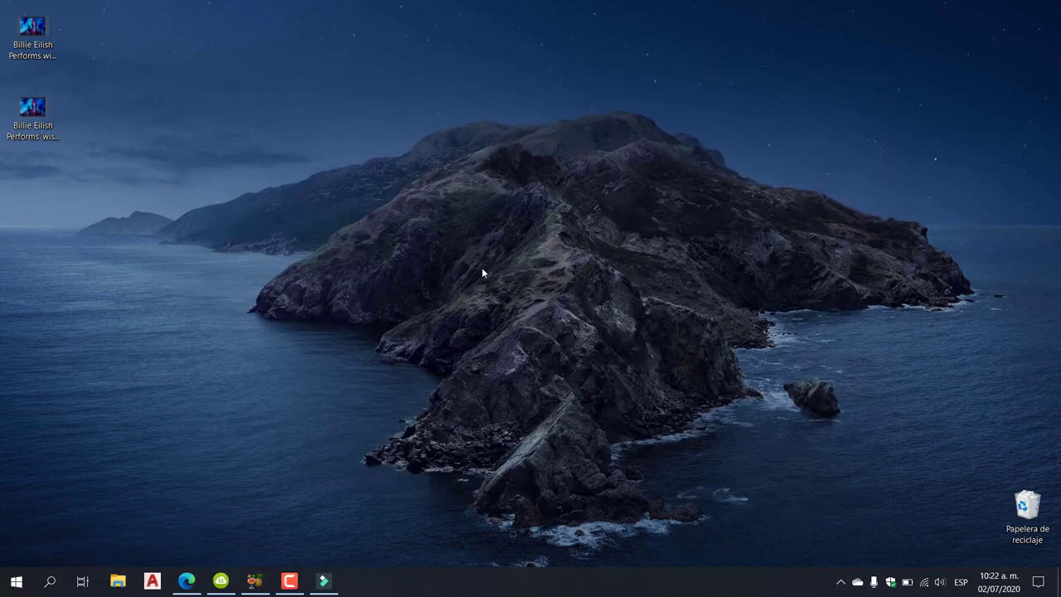
left_click_drag(323, 581, 296, 587)
left_click(291, 584)
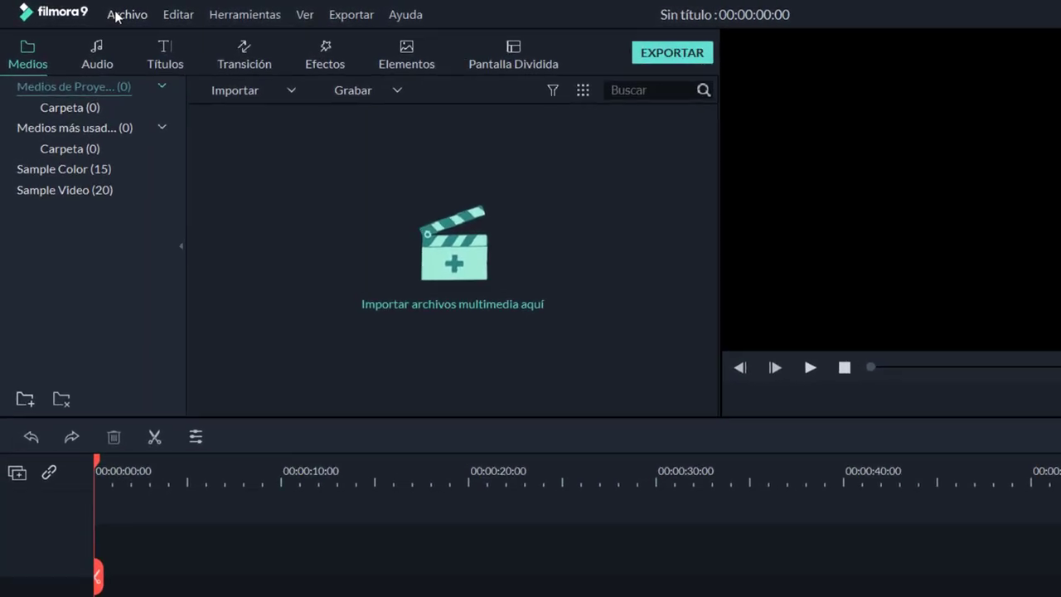
Open the project settings and set a custom resolution of 800 x 480.
left_click(88, 12)
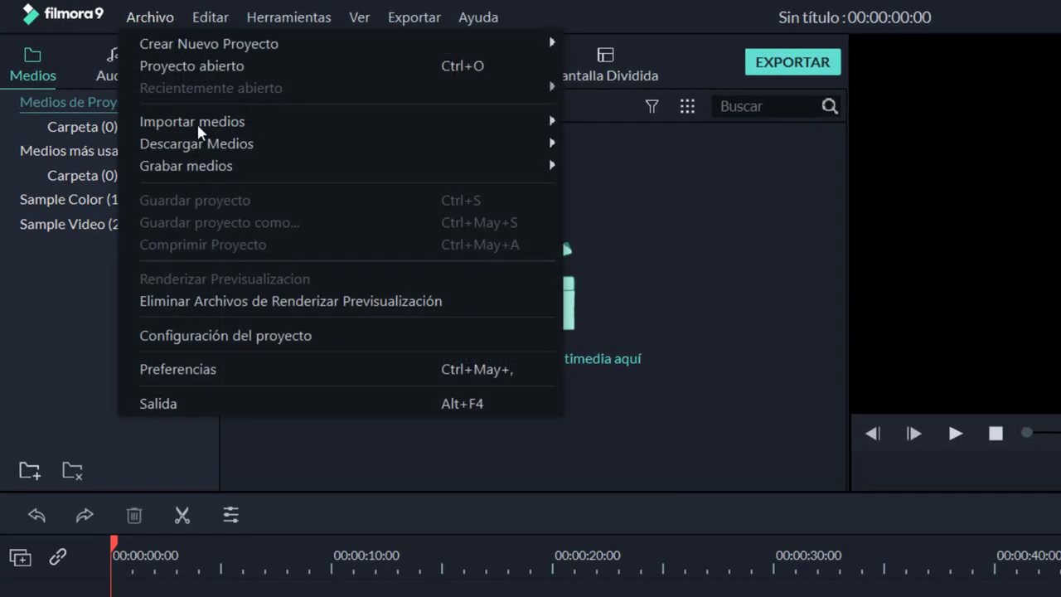
left_click(276, 338)
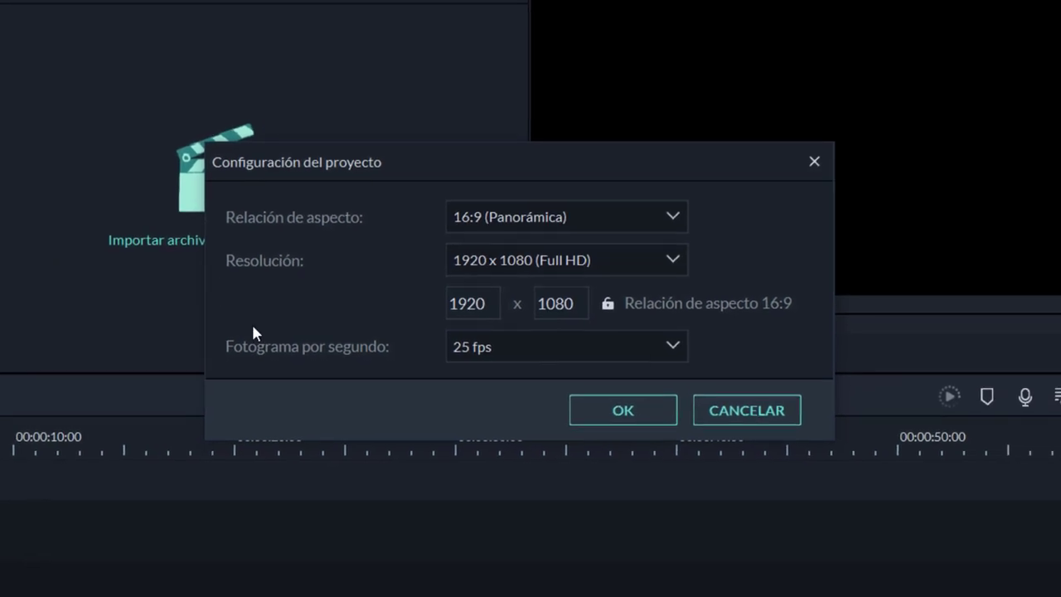
double_click(479, 306)
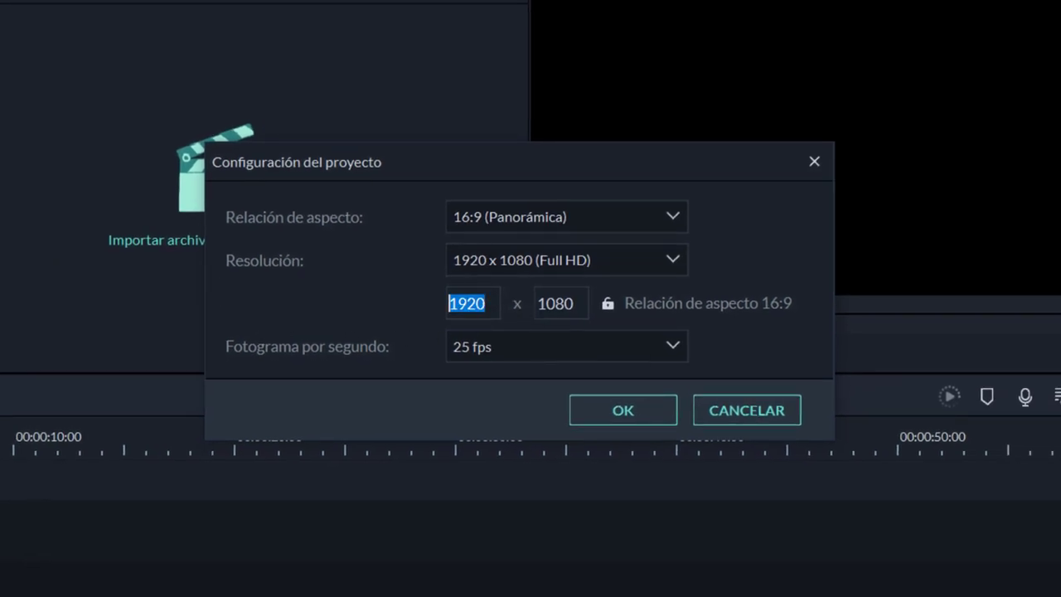
type("800")
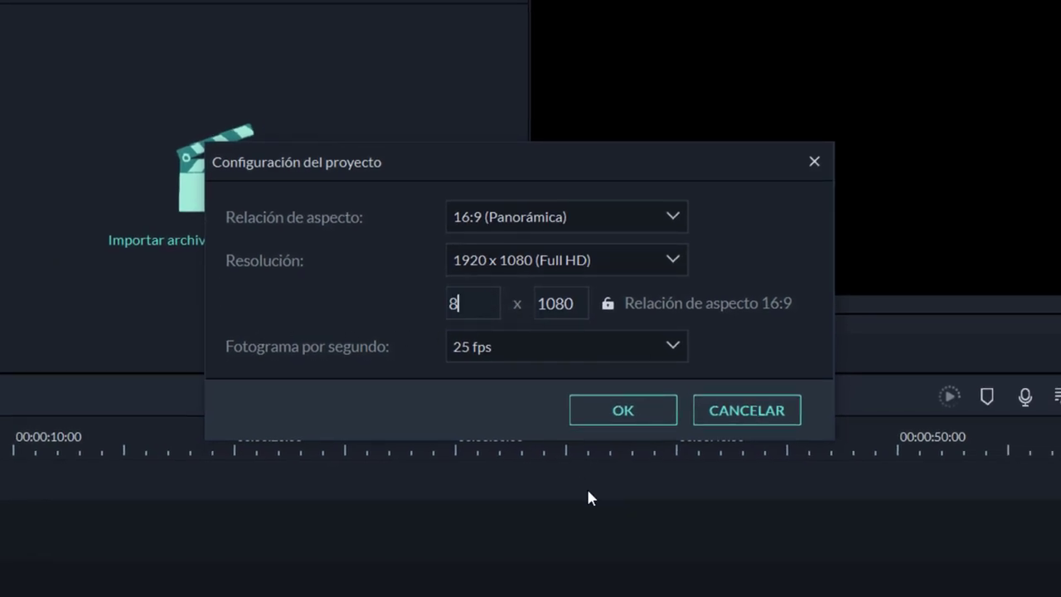
double_click(565, 308)
type("480")
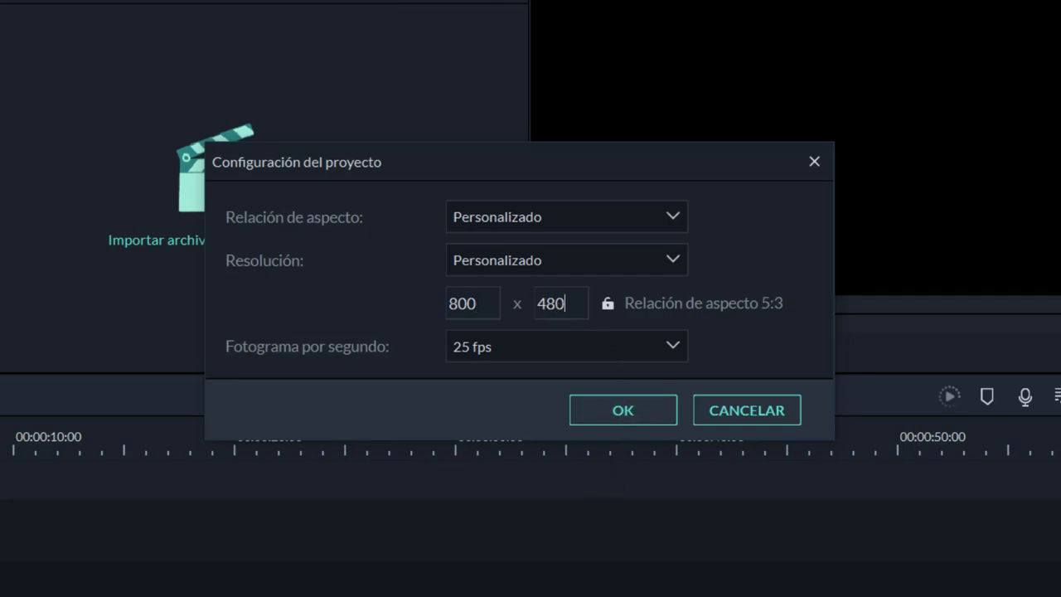
Set the project frame rate to 29.97 fps and apply the project settings.
left_click(598, 344)
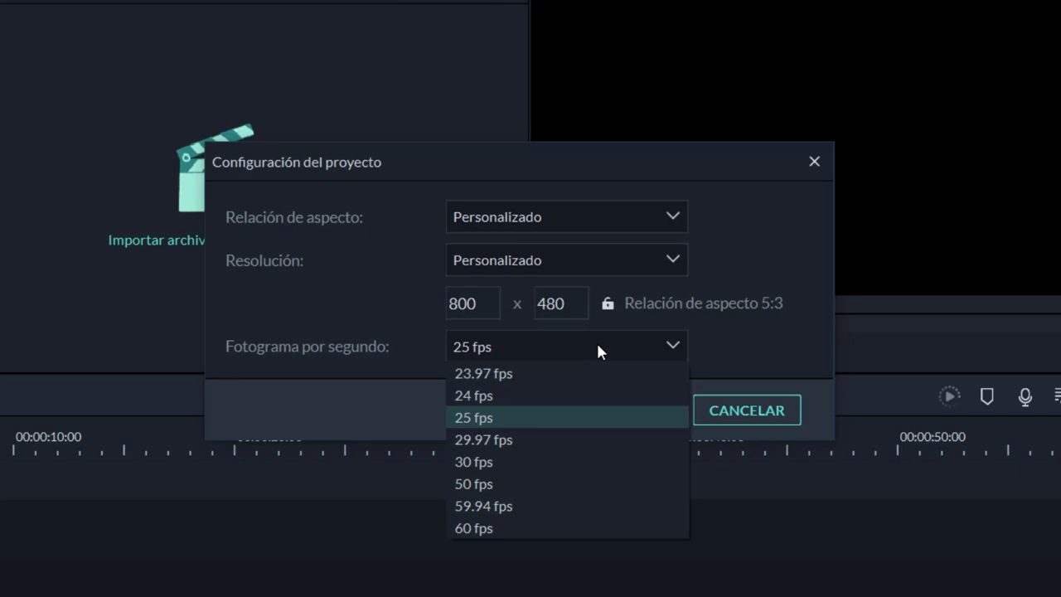
left_click(477, 440)
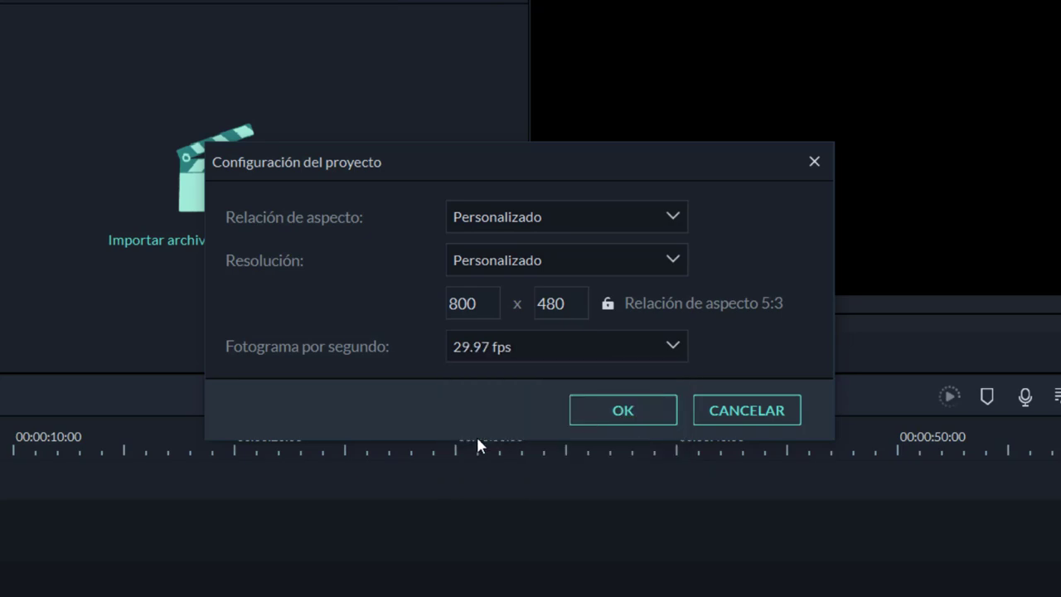
left_click(469, 356)
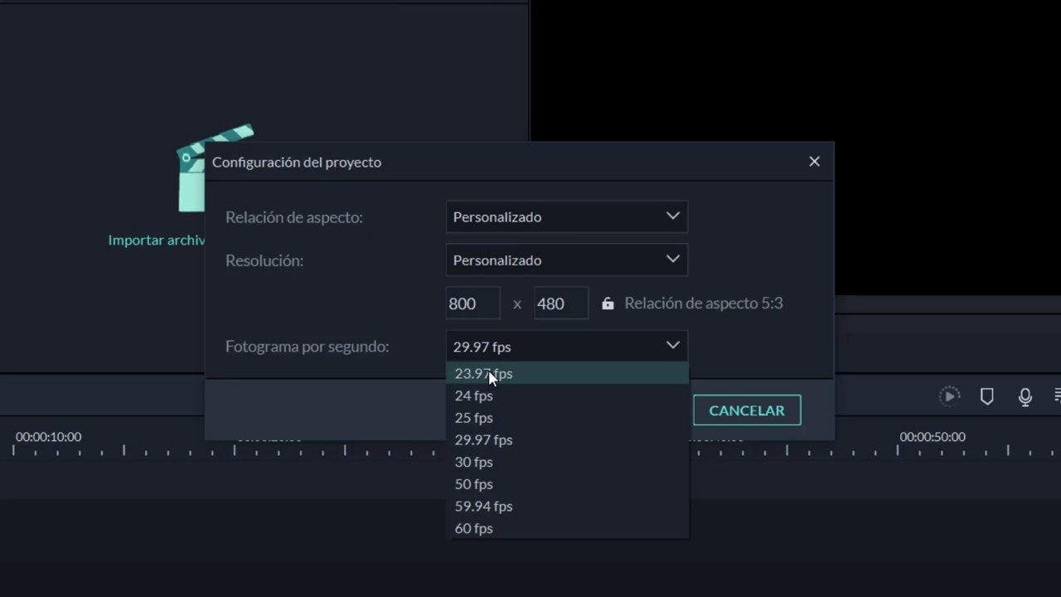
left_click(472, 446)
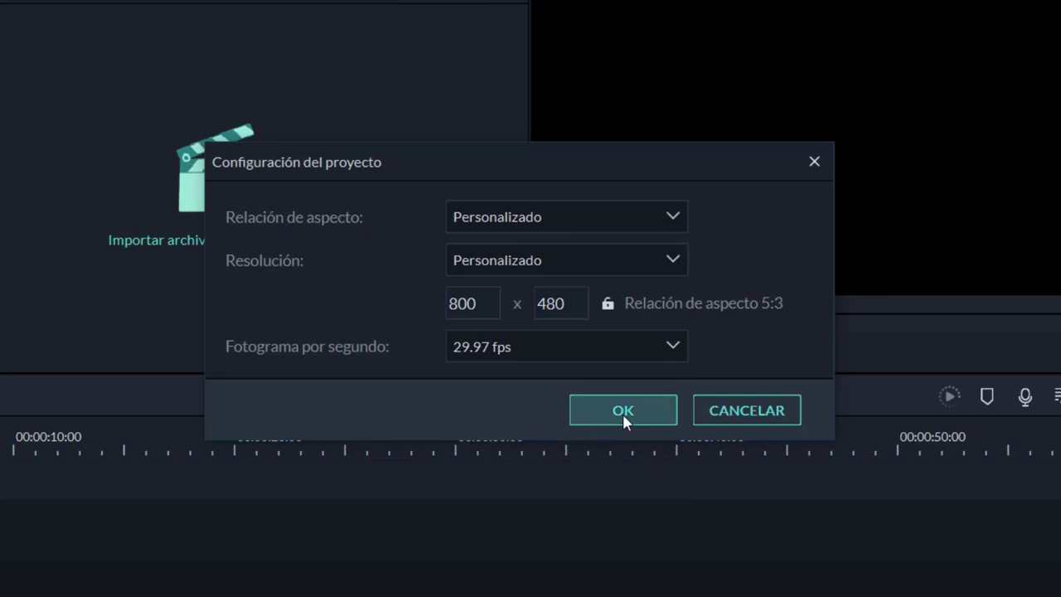
left_click(622, 412)
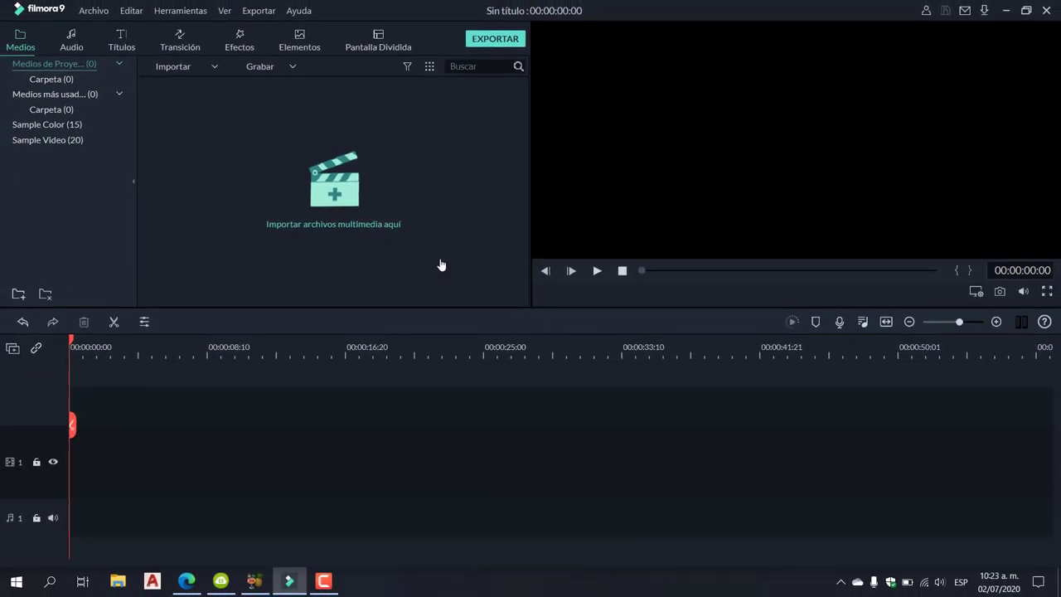
Import "Billie Eilish Performs wish you were gay" from the desktop and place it on video track 1, keeping the 800 x 480 29.97fps project configuration.
left_click(338, 201)
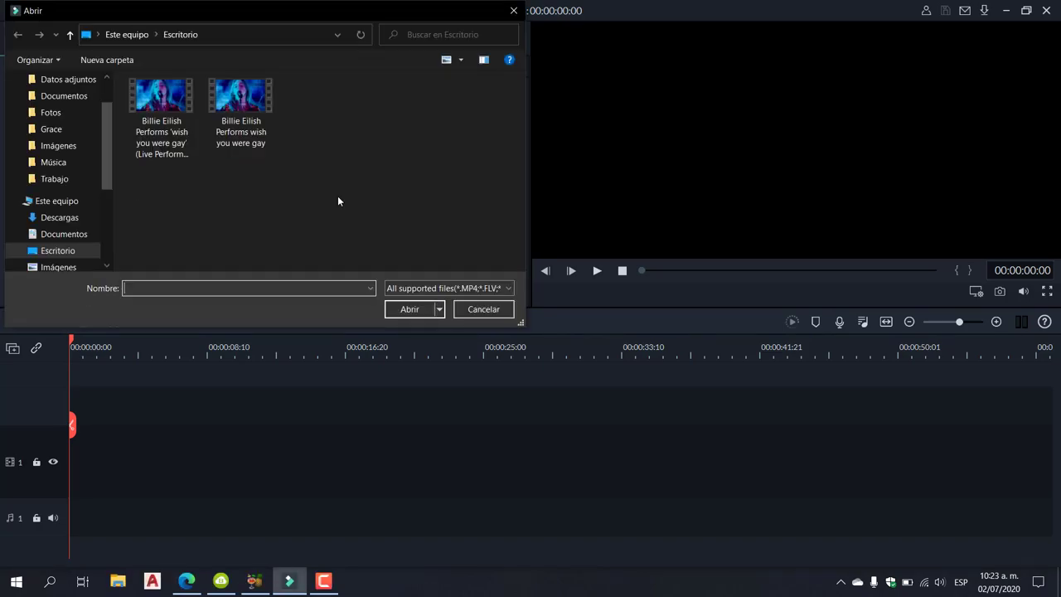
left_click(257, 145)
left_click(406, 309)
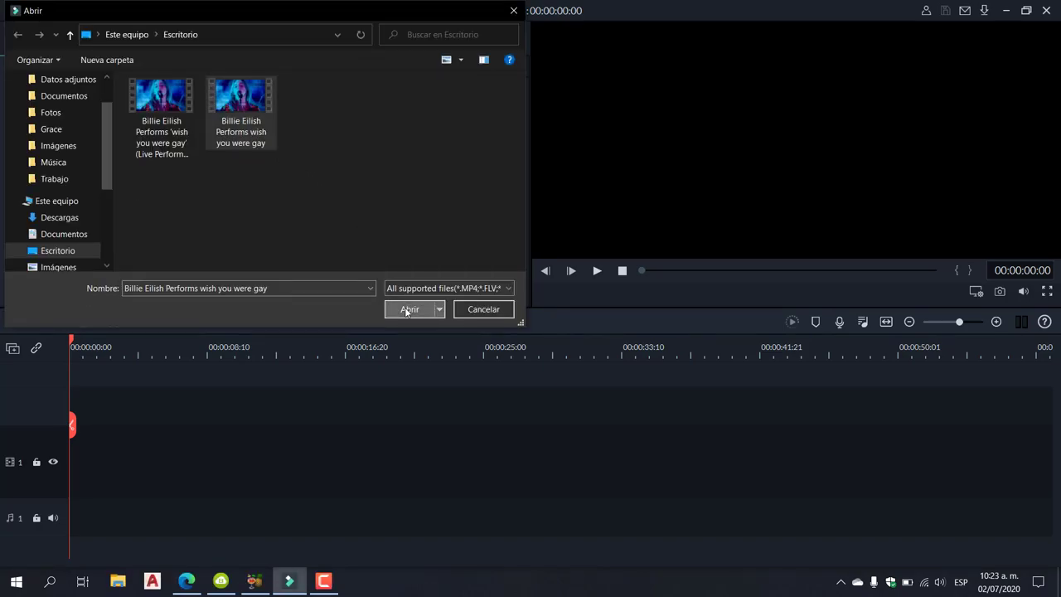
left_click_drag(205, 136, 70, 469)
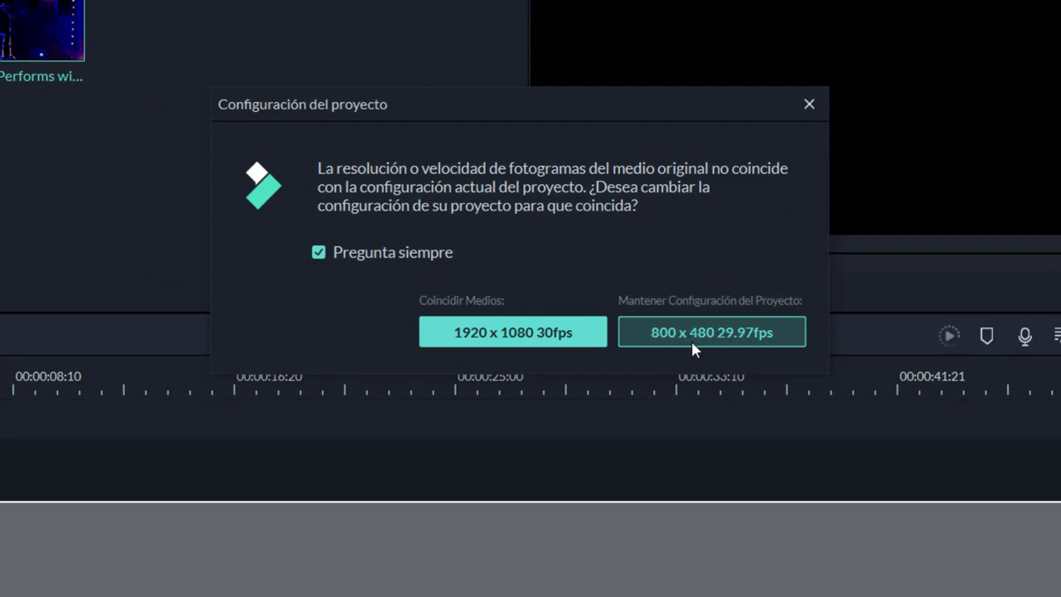
left_click(747, 335)
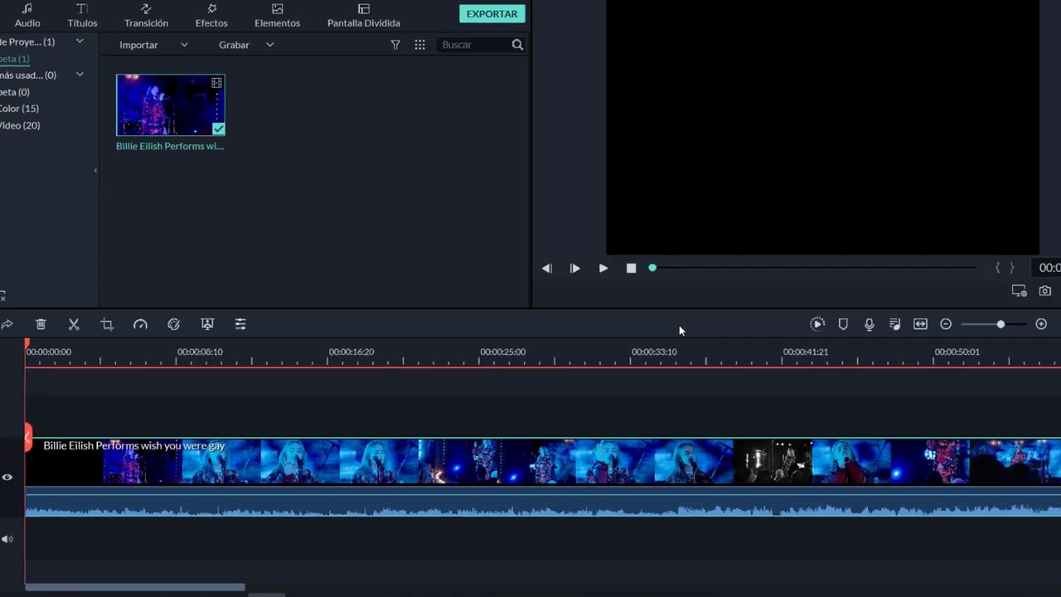
Move the playhead to 00:00:07:25, scale the video clip on track 1 to 107.59 % and apply the transform.
left_click_drag(71, 340, 199, 351)
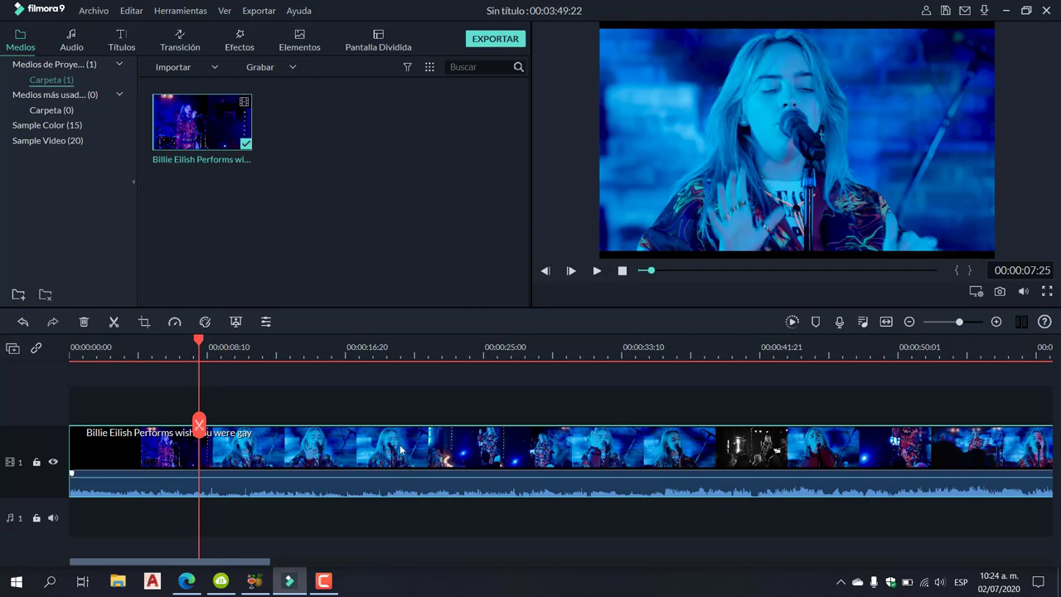
double_click(447, 455)
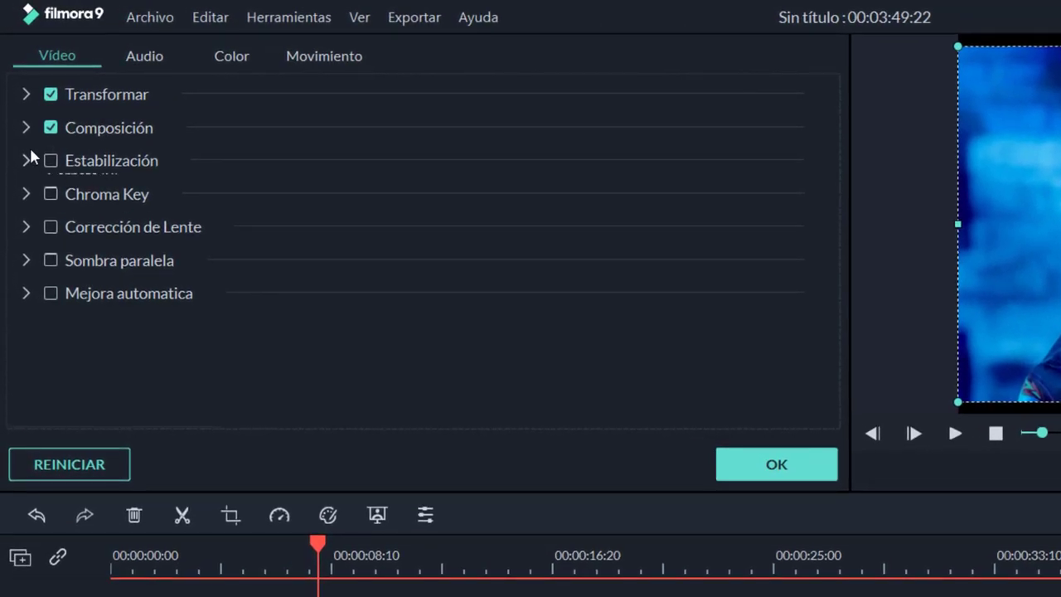
left_click(27, 97)
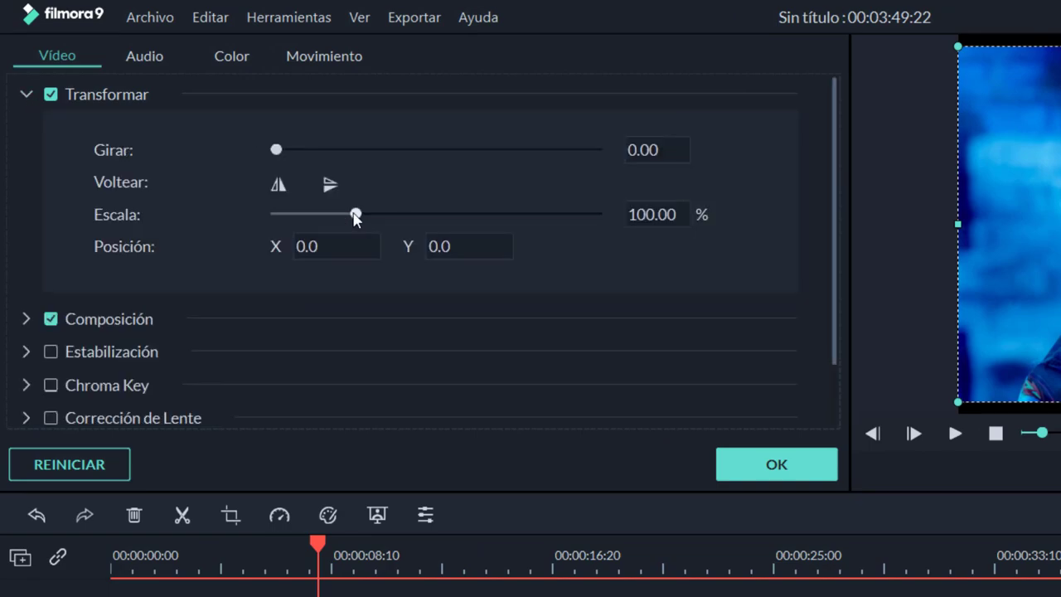
left_click_drag(355, 216, 363, 216)
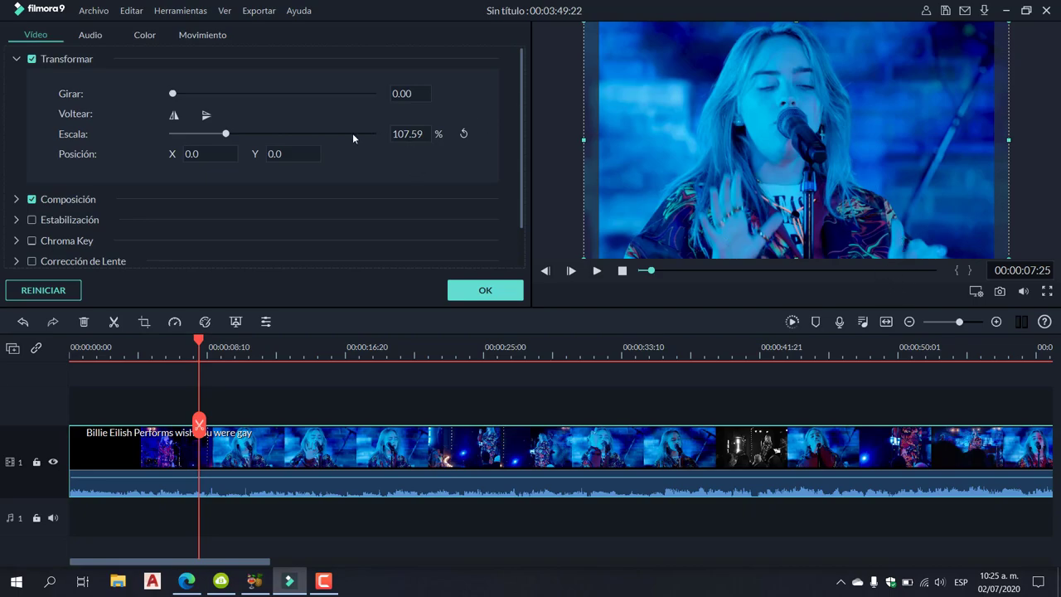
left_click(488, 294)
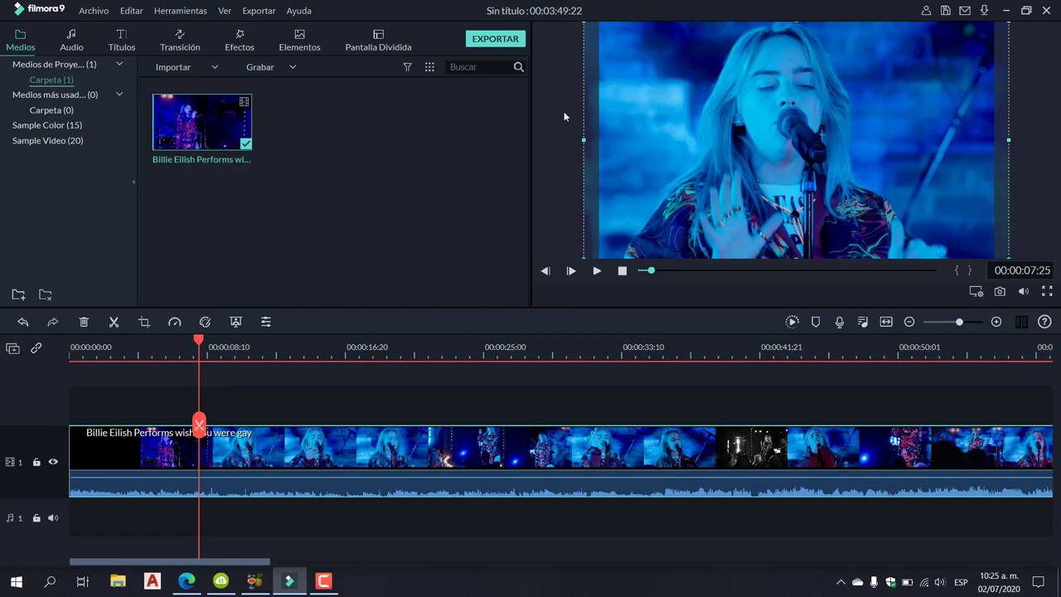
Open the local MP4 export and set the video bitrate to 1500 kbps in its settings.
left_click(494, 40)
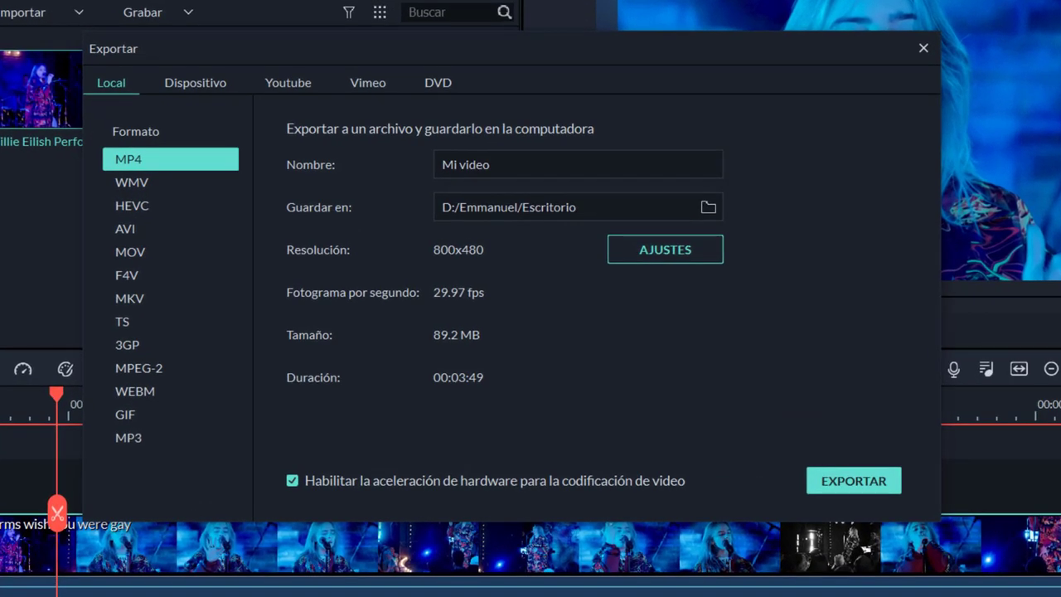
triple_click(620, 161)
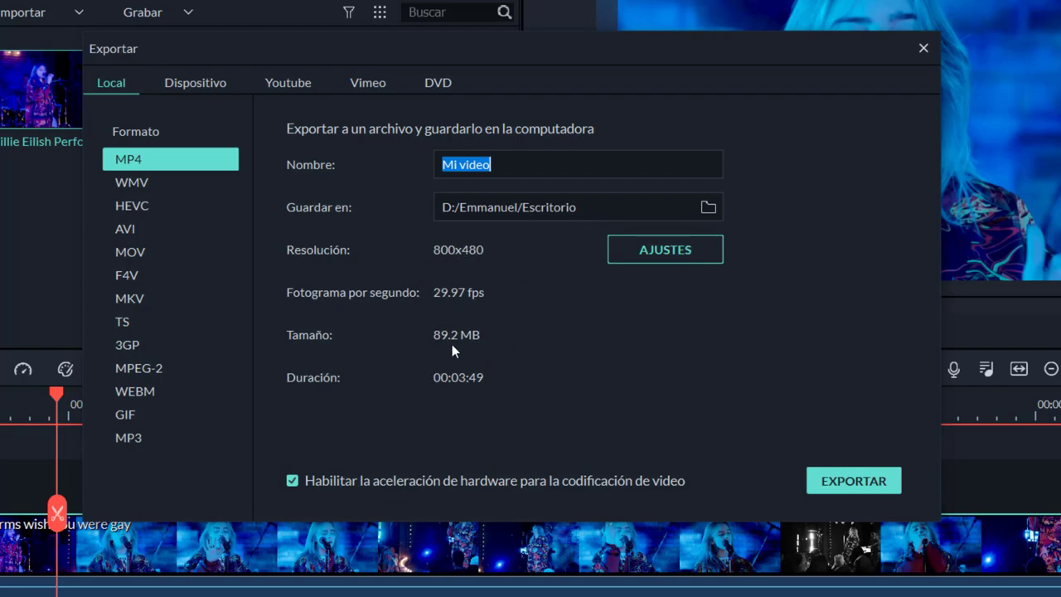
left_click(661, 253)
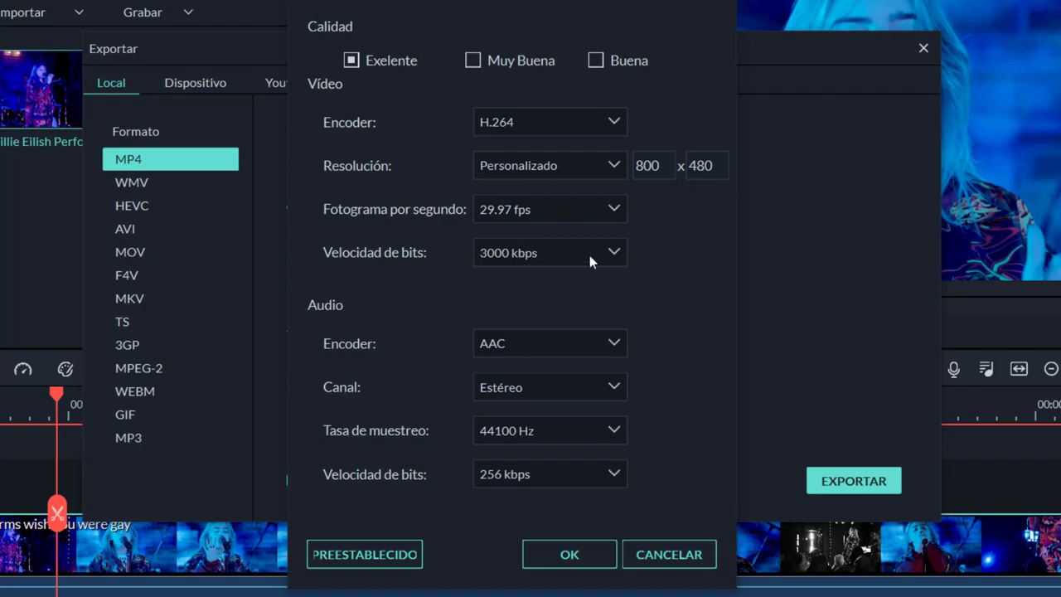
left_click(614, 255)
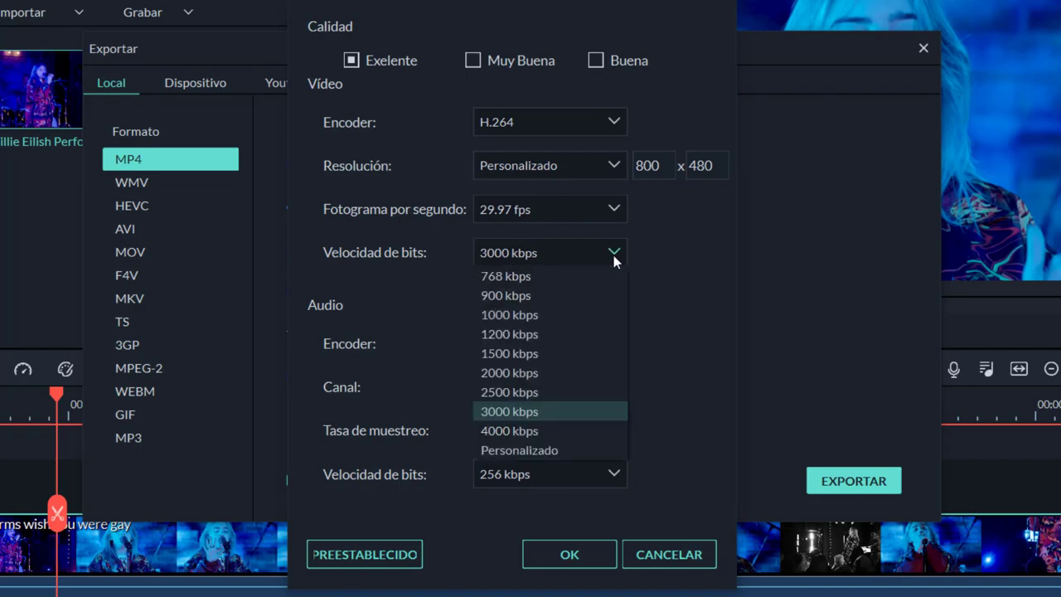
left_click(503, 354)
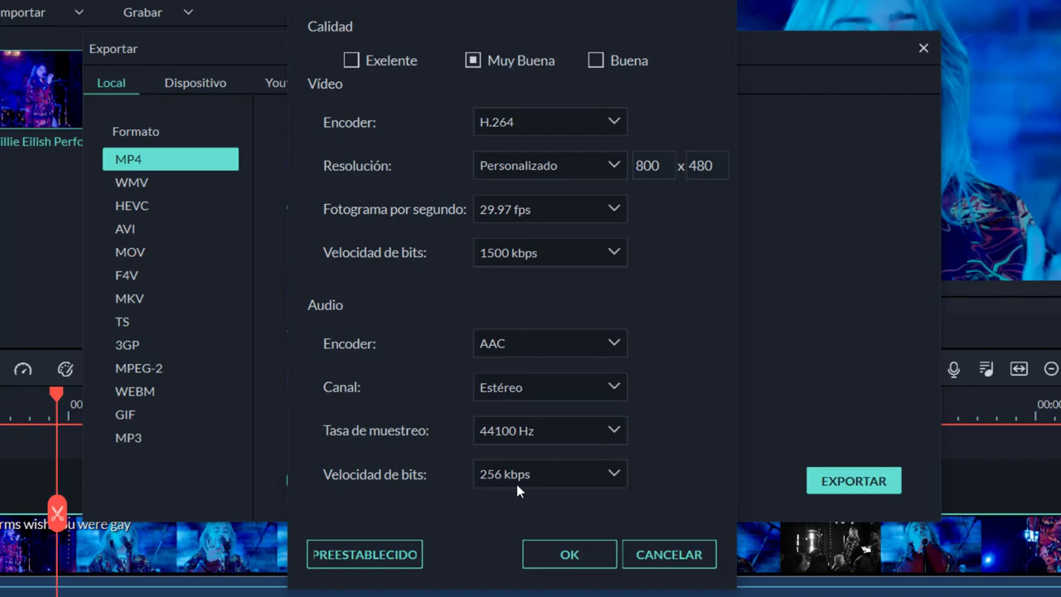
left_click(565, 556)
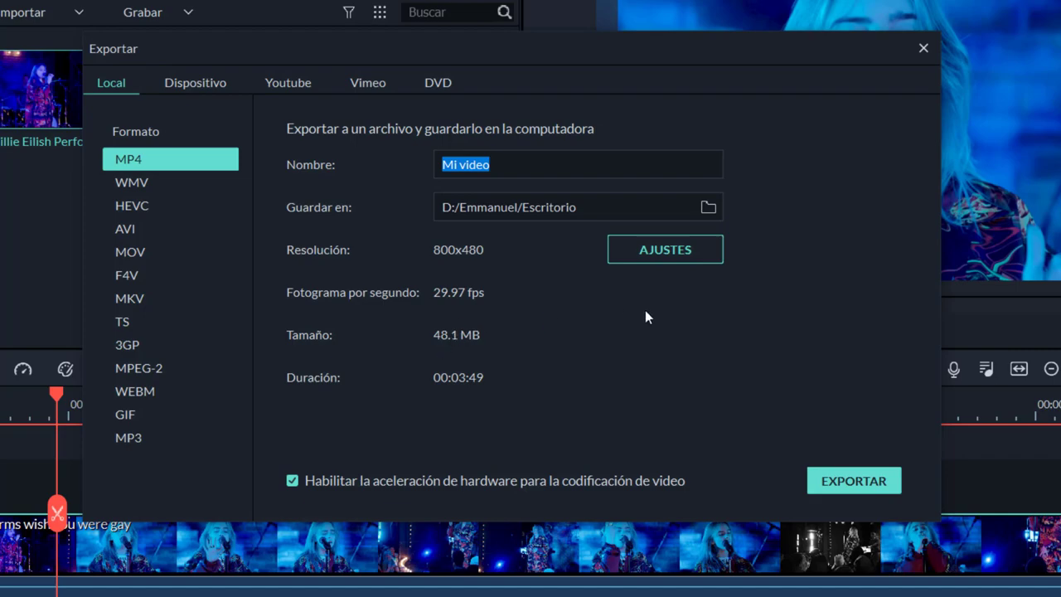
Start exporting the project as "Mi video" in MP4, cancel the running export and close the export dialog.
left_click(846, 481)
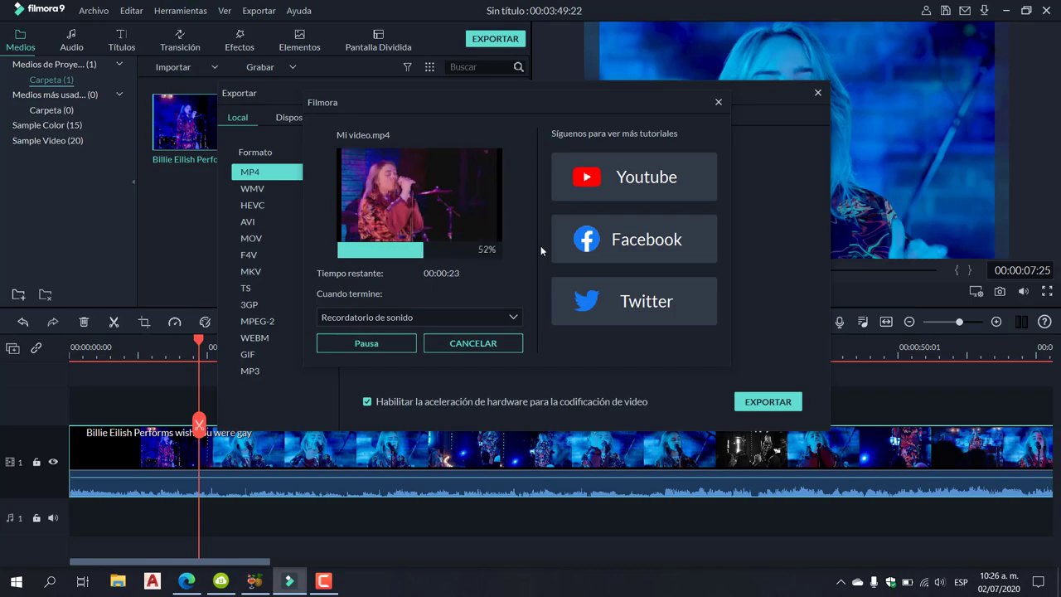
left_click(475, 347)
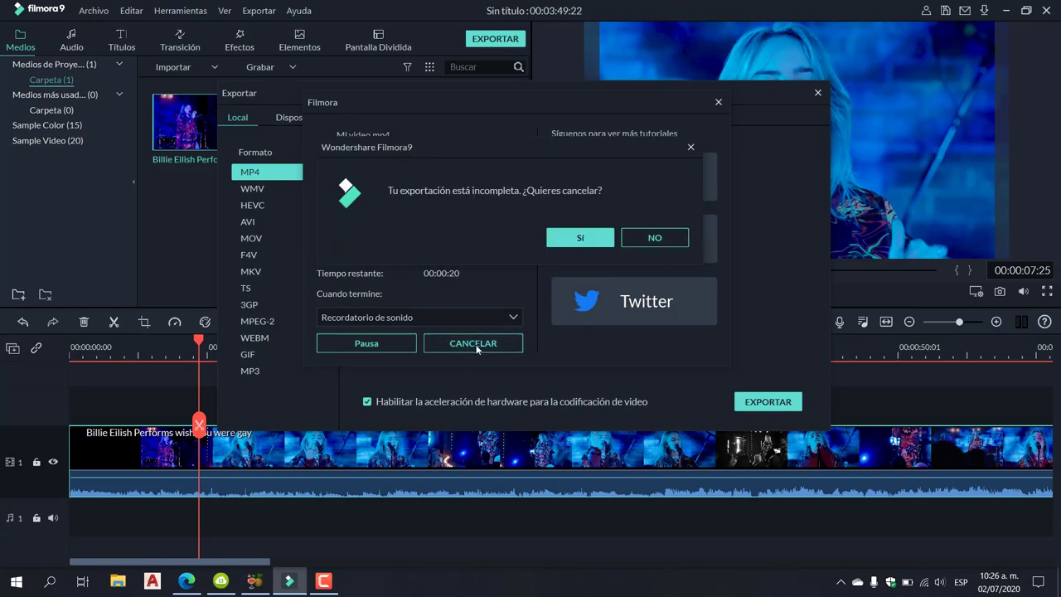
left_click(588, 240)
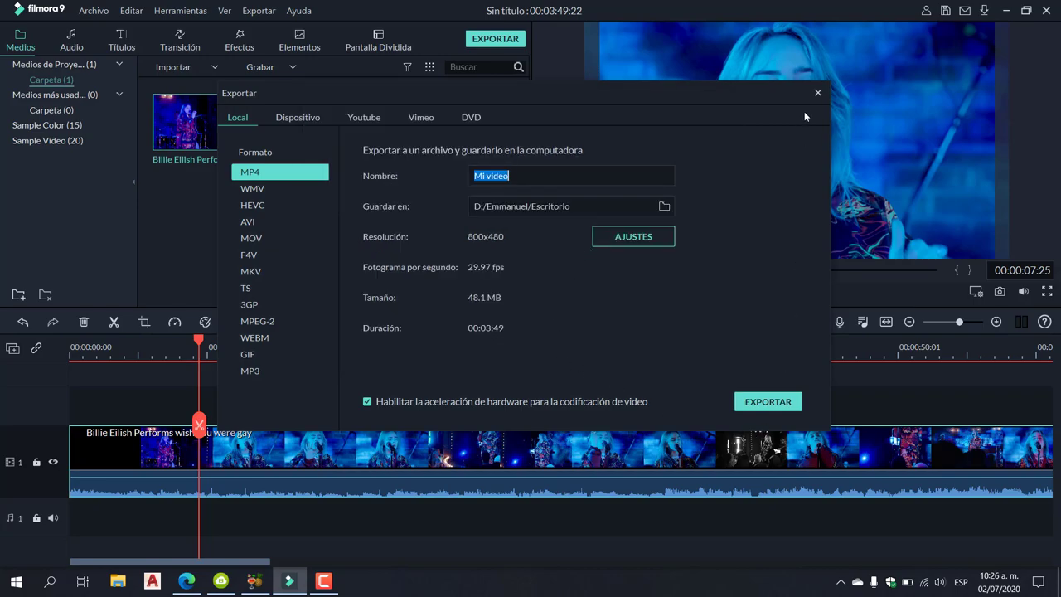
left_click(817, 94)
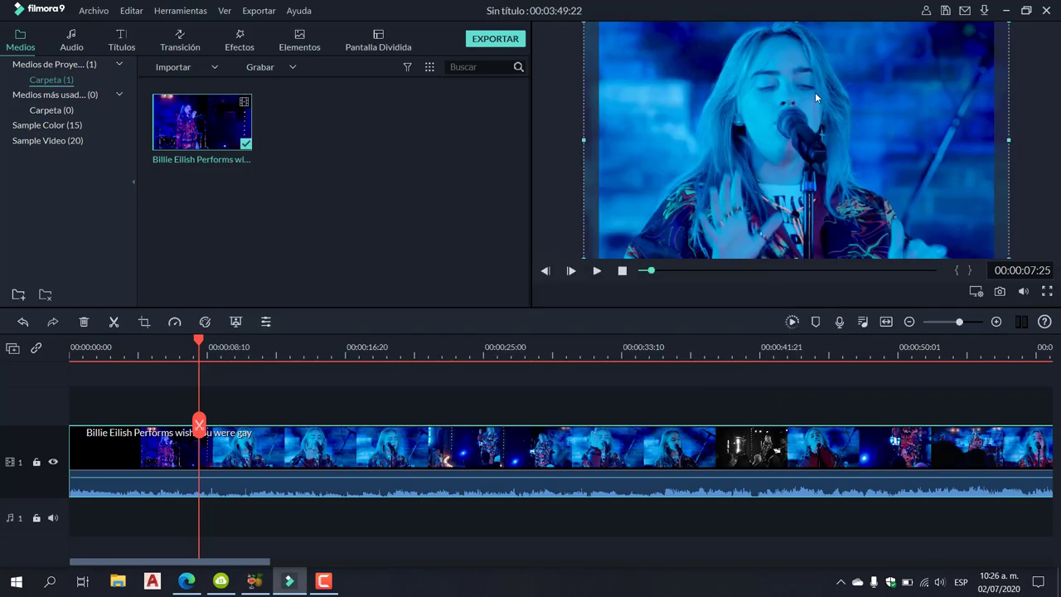
Minimize Filmora9, open the Movies folder on the USB drive (E:) in File Explorer and select the "Billie Eilish Performs wish you were gay" video.
left_click(1006, 9)
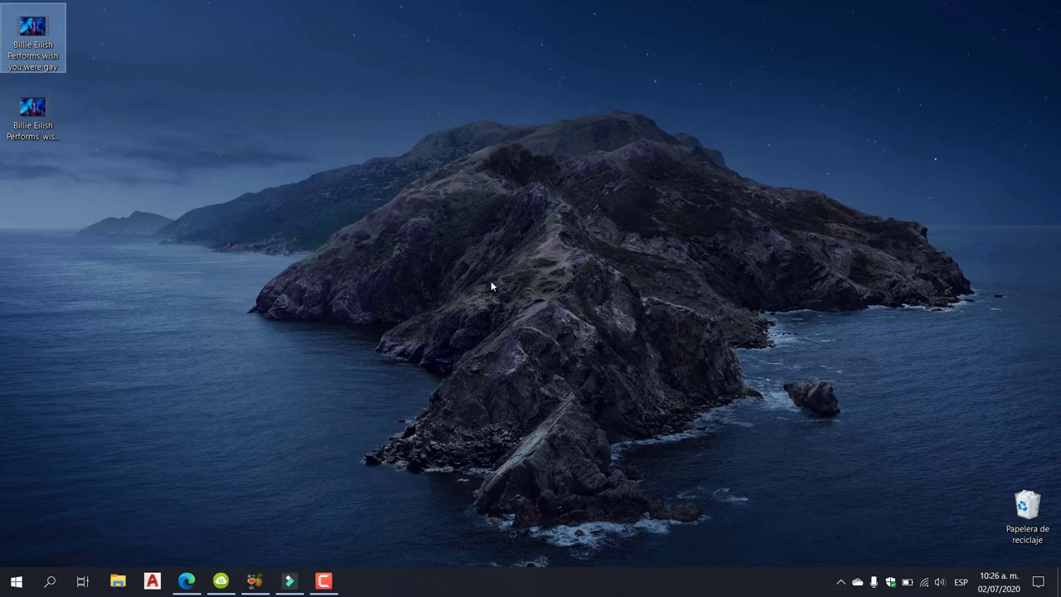
left_click(117, 583)
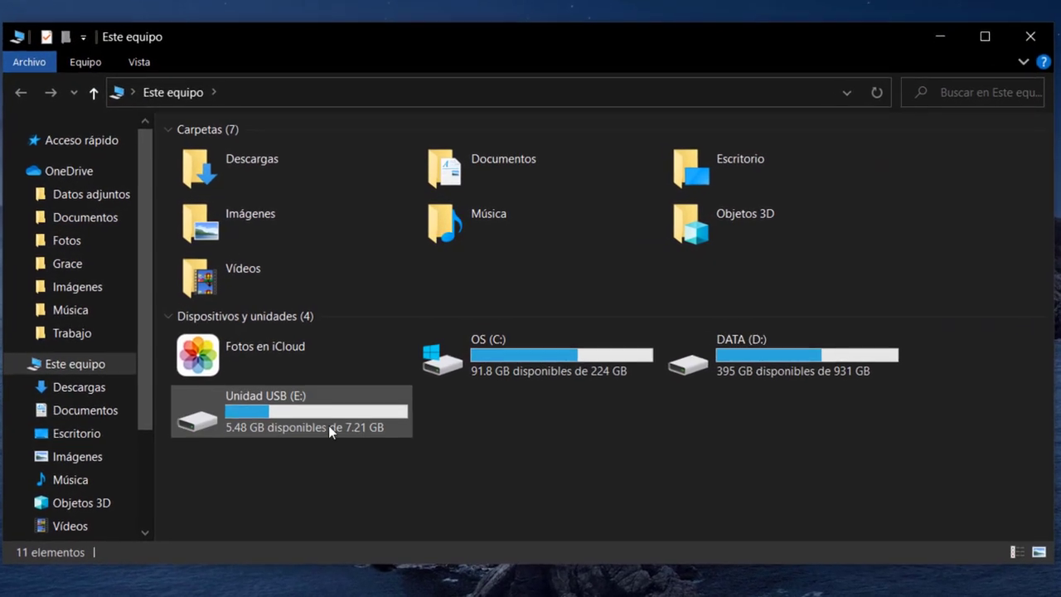
double_click(303, 420)
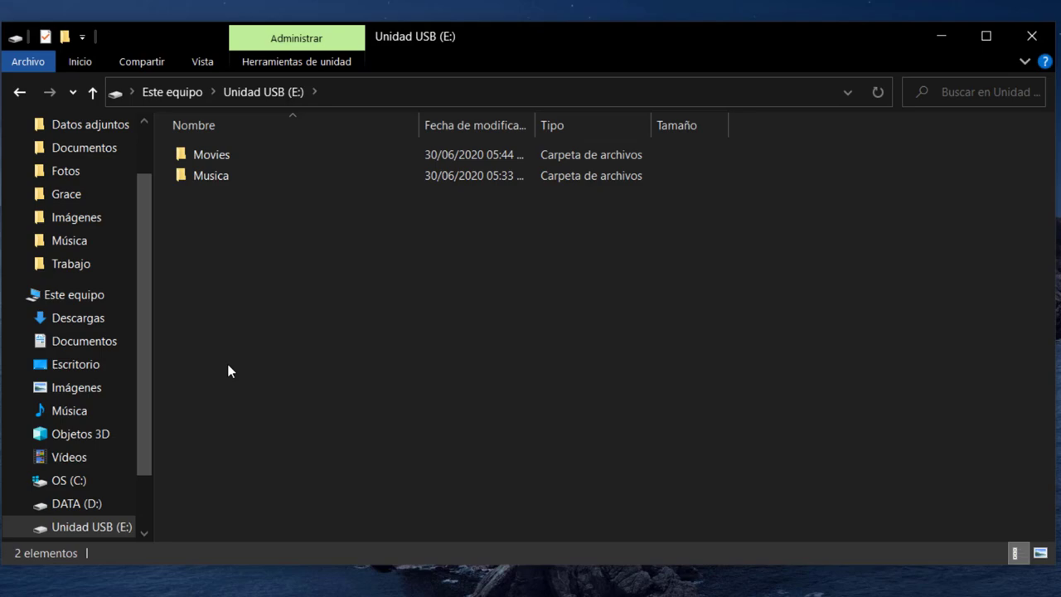
double_click(219, 160)
left_click_drag(157, 234, 296, 248)
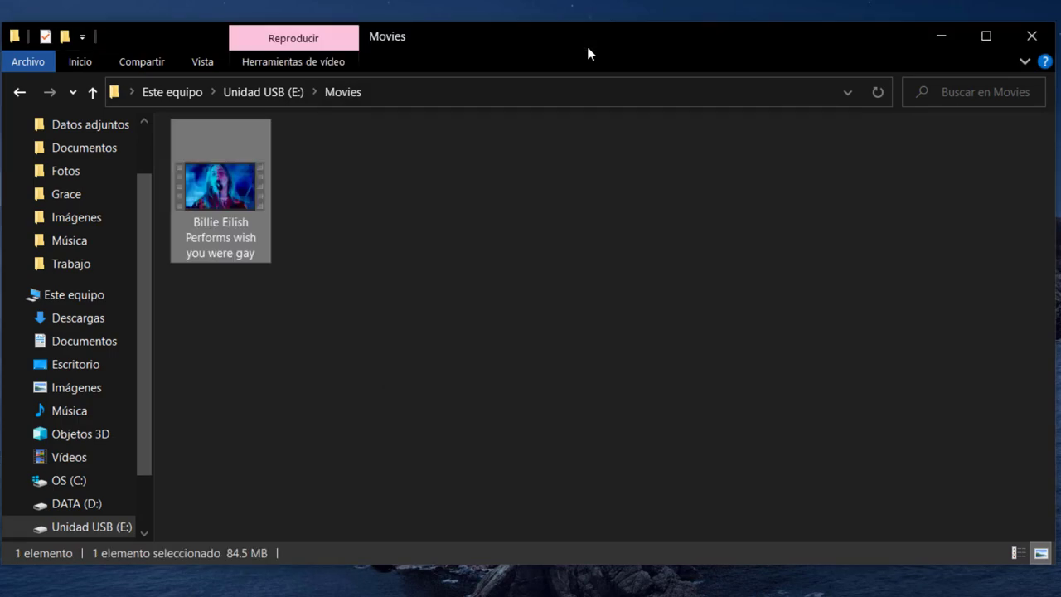
left_click(554, 221)
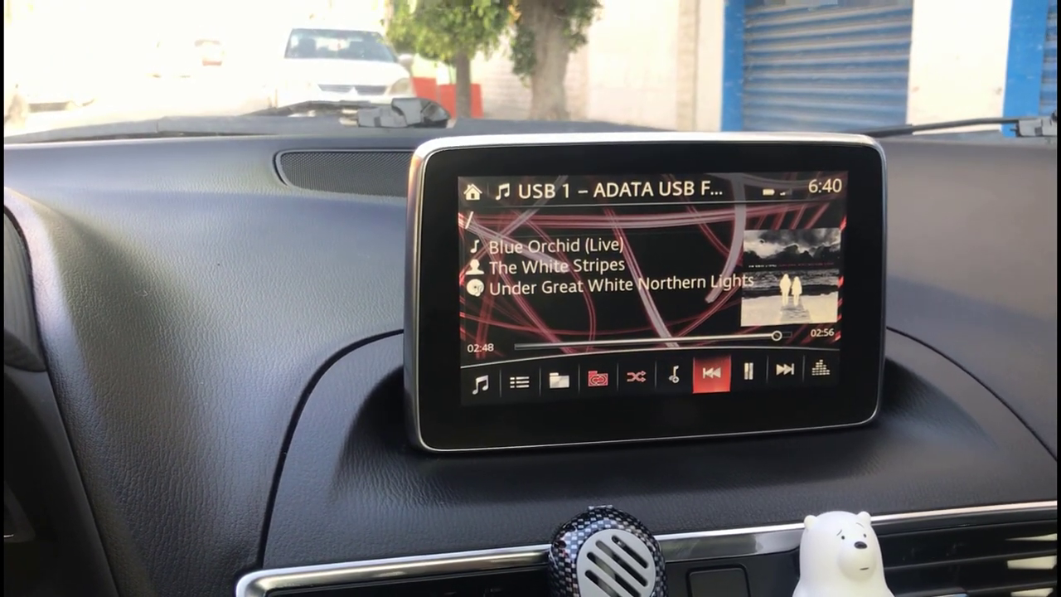
key("Return")
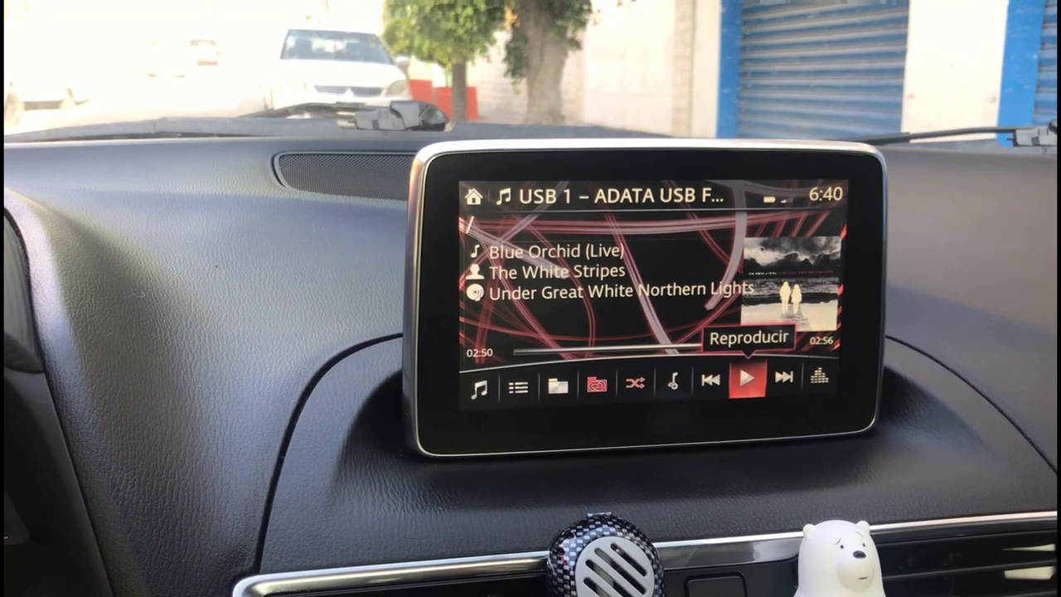
key("XF86AudioLowerVolume")
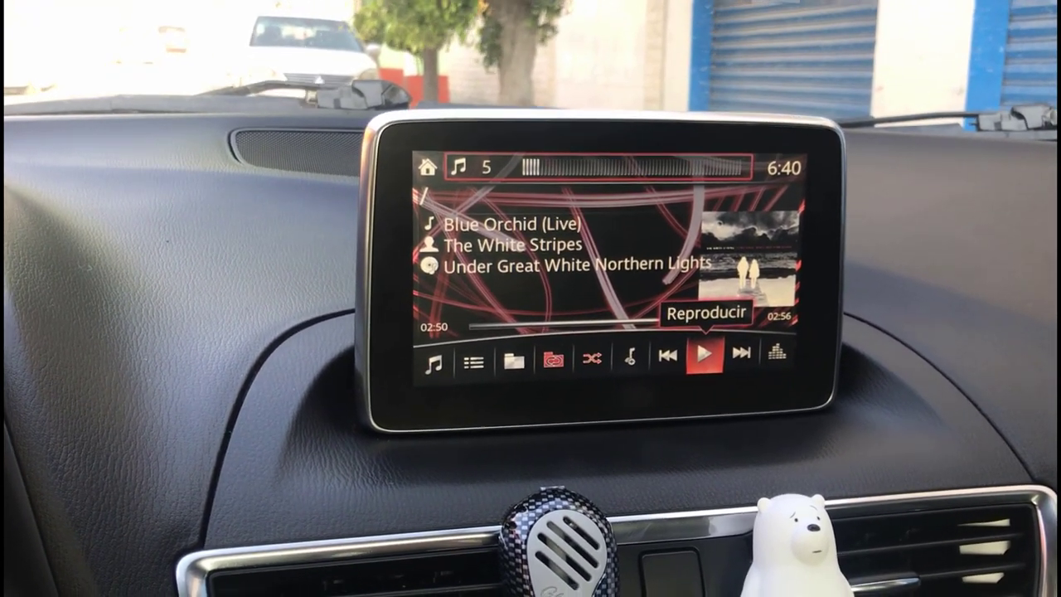
key("Home")
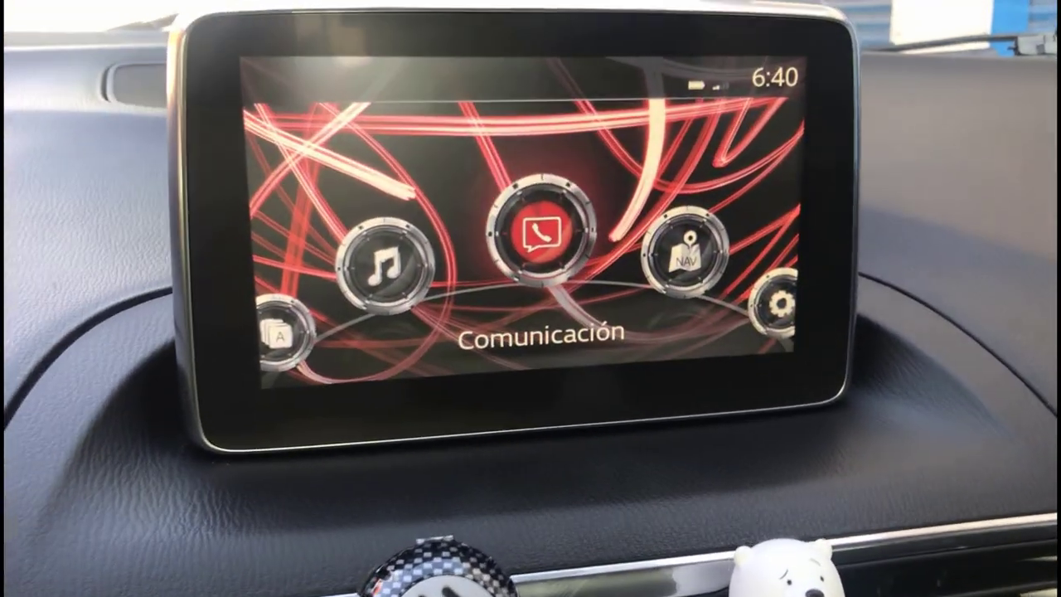
key("Left")
key("Left")
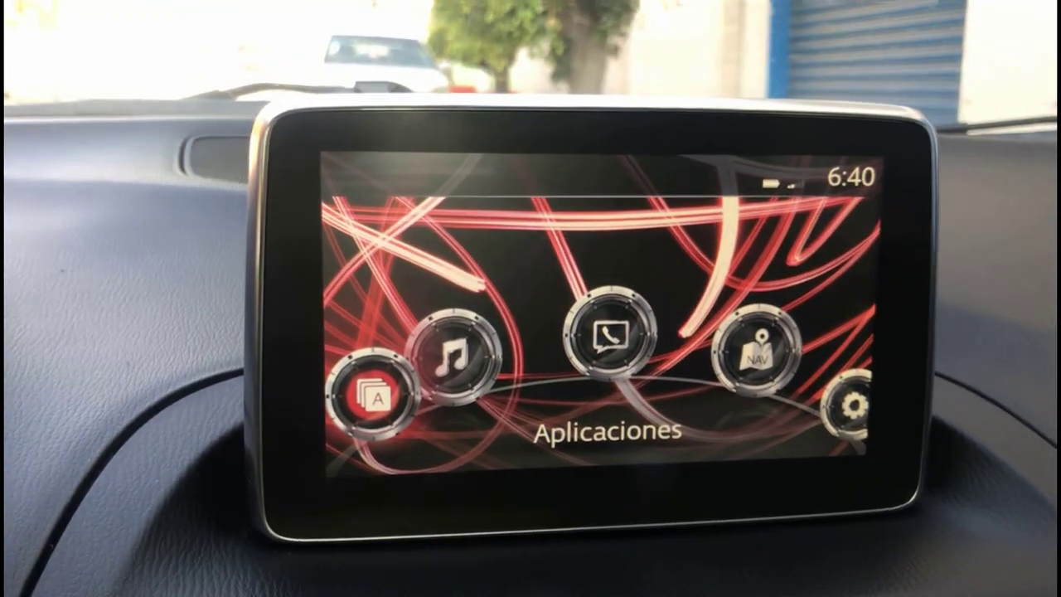
key("Return")
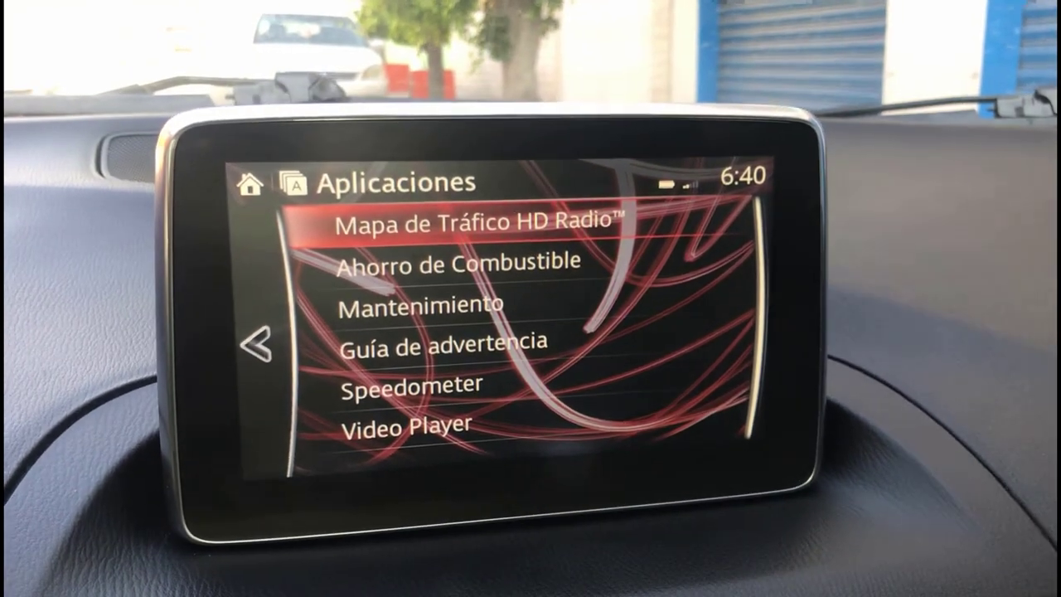
key("Down")
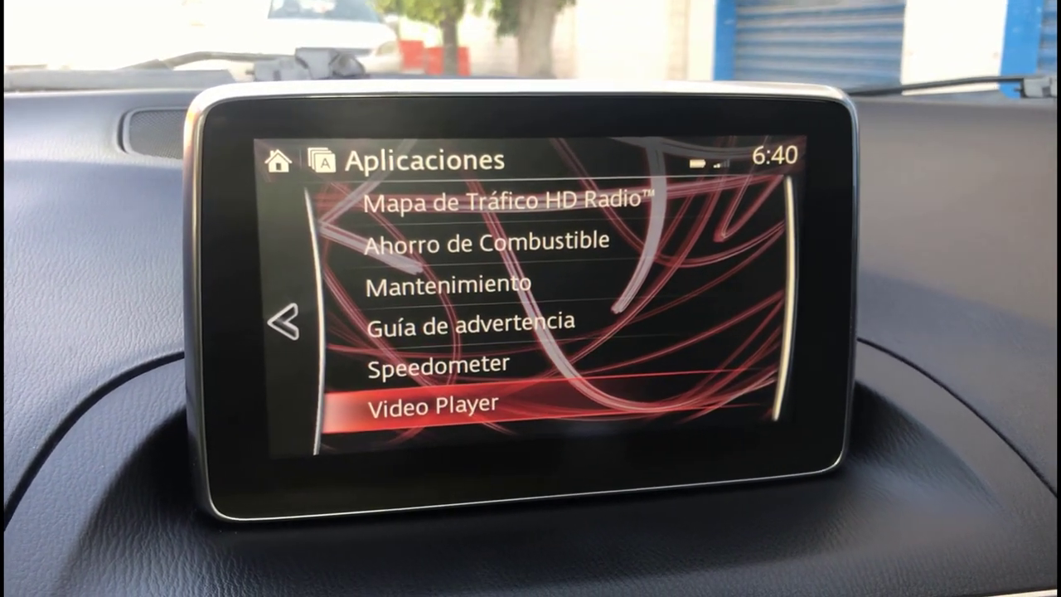
key("Return")
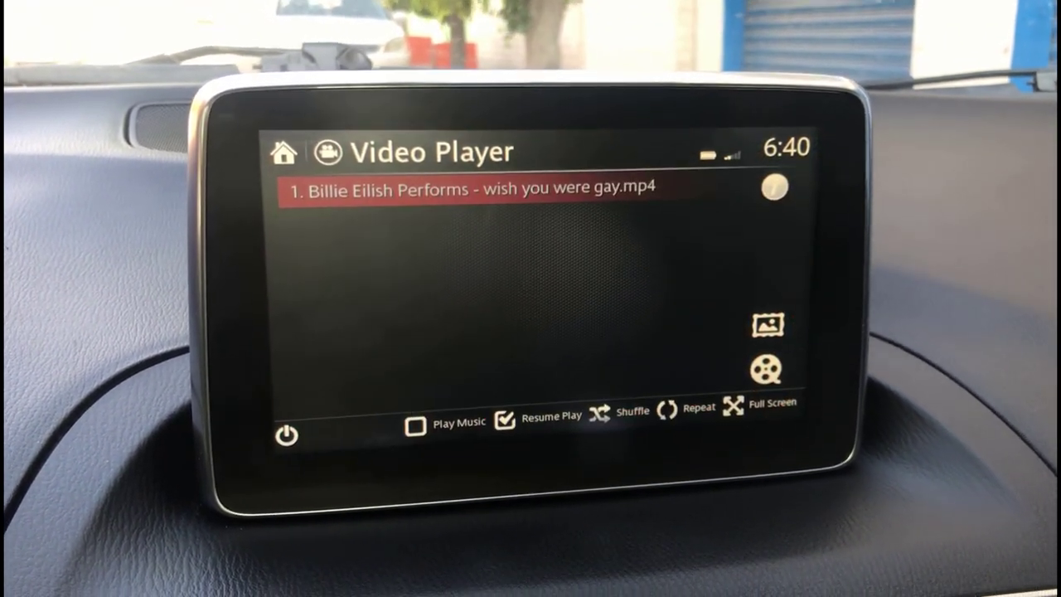